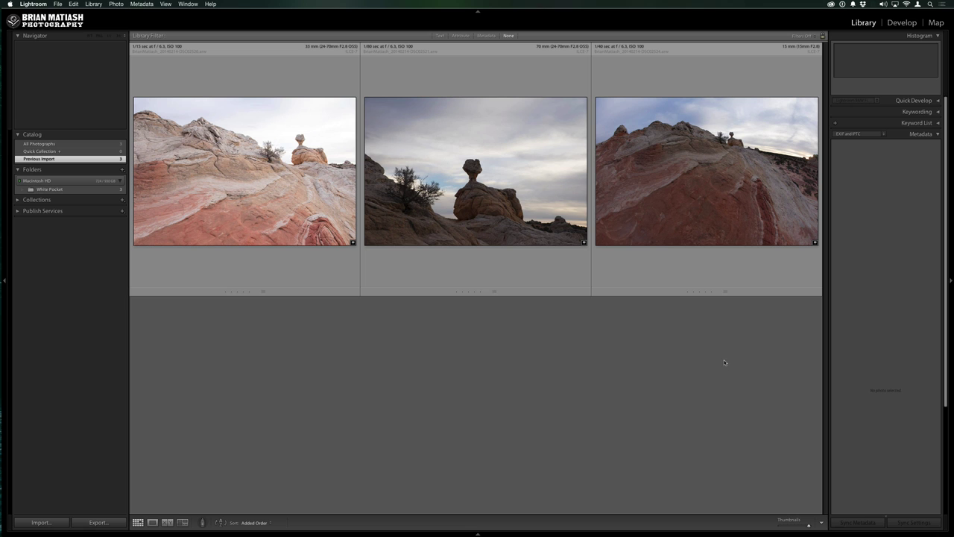
Step: Switch to the Map module and zoom the satellite view in on The Wave pin
{"action": "left_click", "coordinate": [935, 23]}
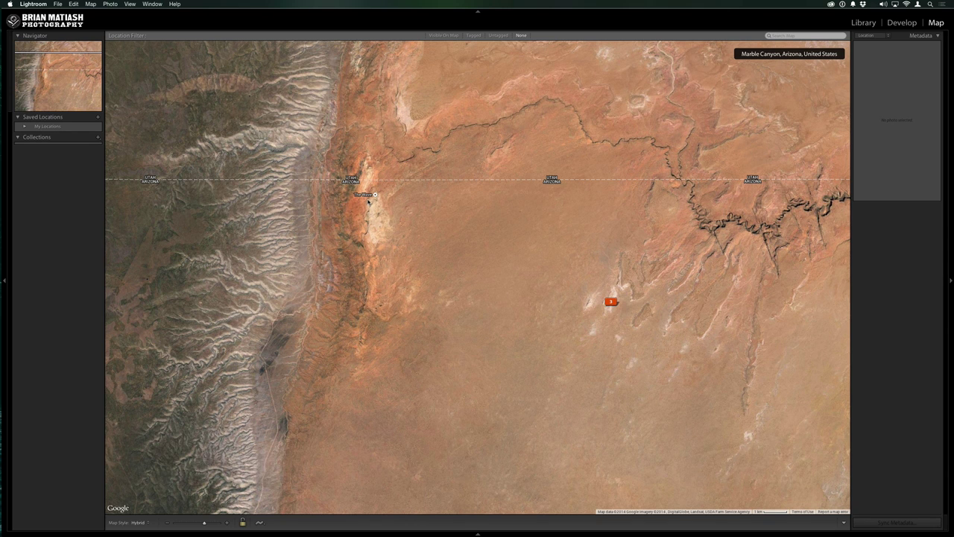
{"action": "scroll", "coordinate": [368, 202], "scroll_direction": "up", "scroll_amount": 5}
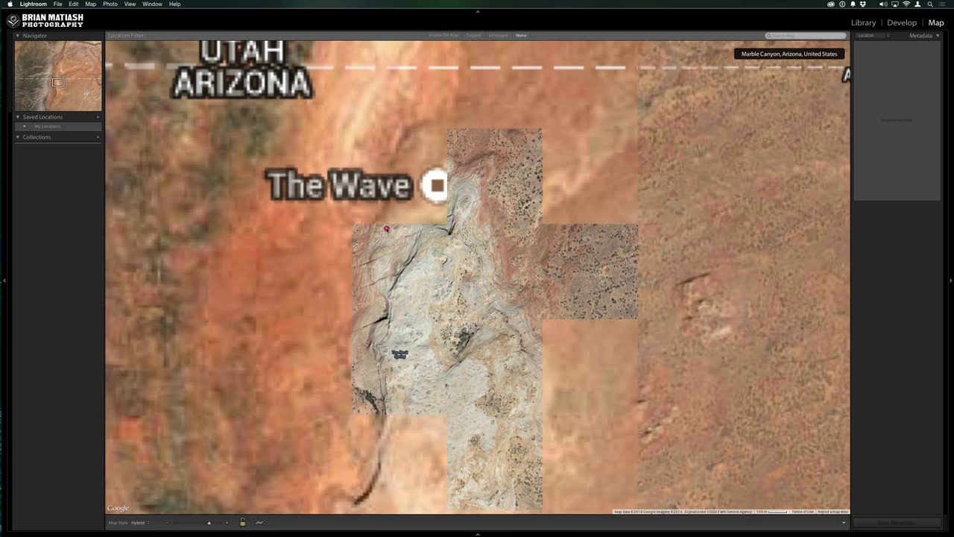
{"action": "left_click", "coordinate": [386, 228]}
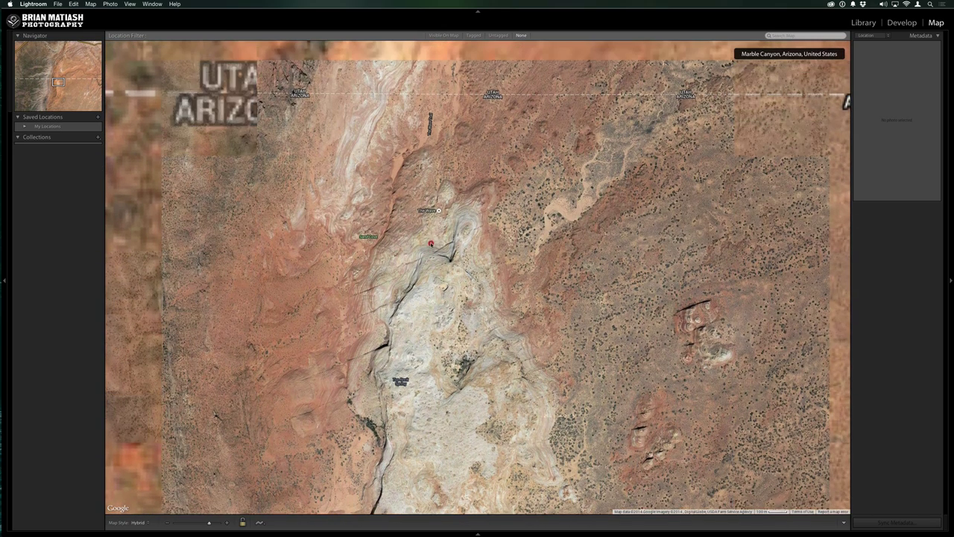
{"action": "left_click", "coordinate": [429, 242]}
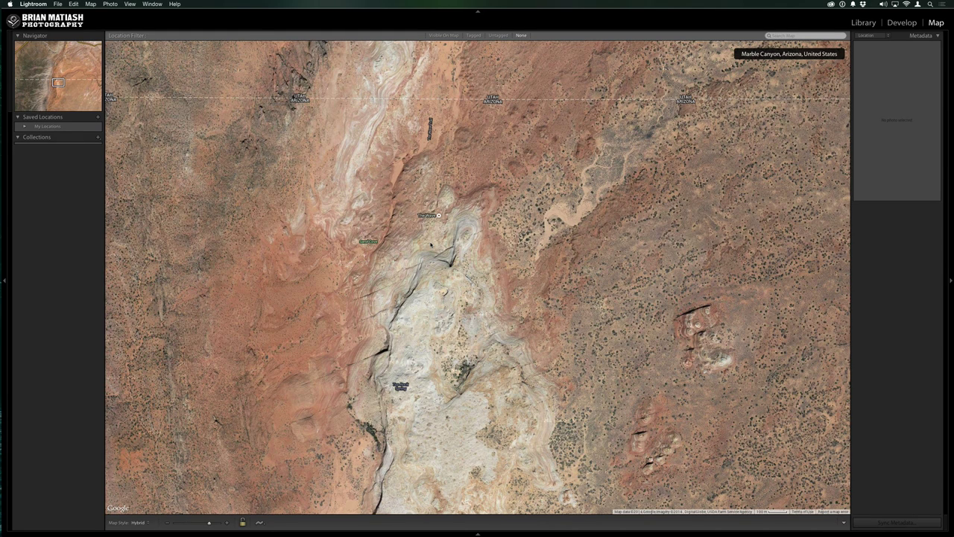
Step: Zoom the map out and pan until the orange three-photo marker is centred
{"action": "left_click_drag", "start_coordinate": [431, 245], "coordinate": [435, 257]}
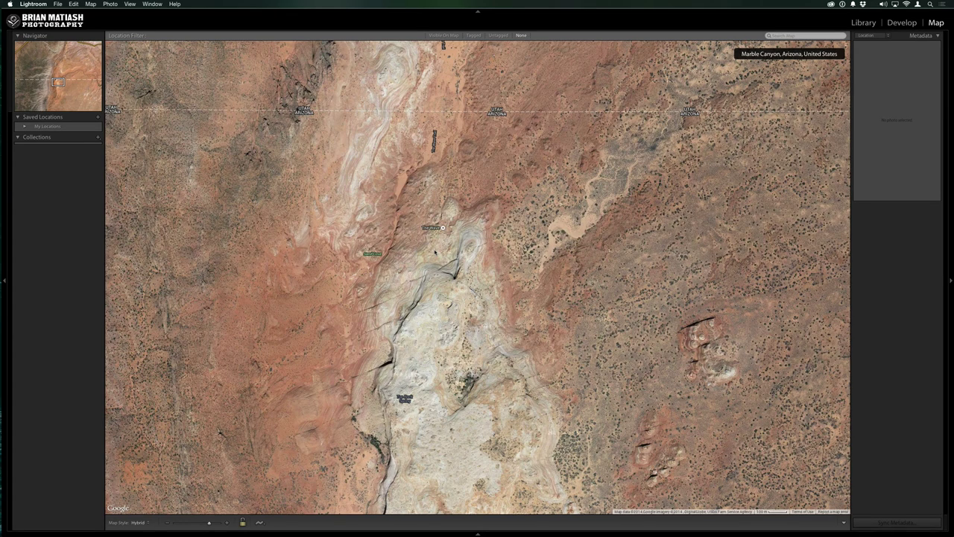
{"action": "left_click_drag", "start_coordinate": [462, 264], "coordinate": [449, 254]}
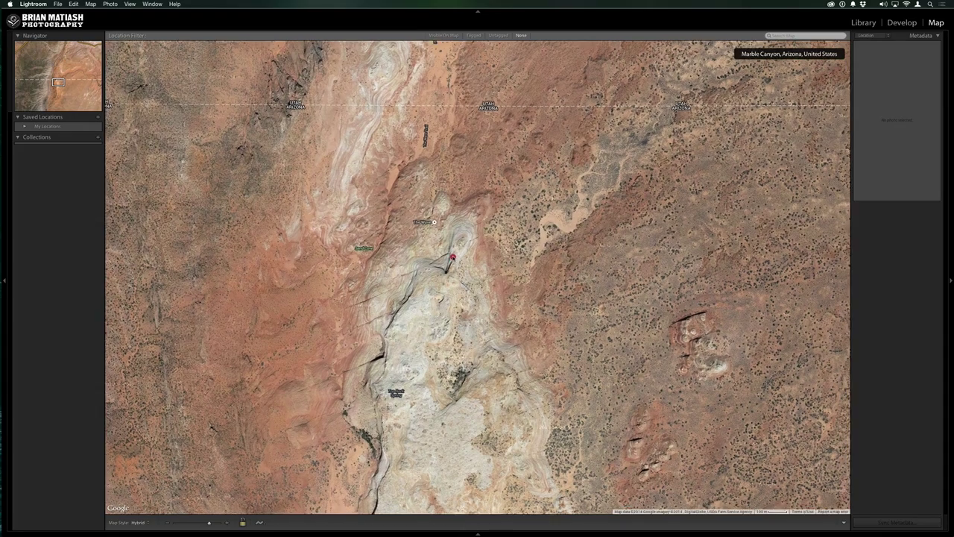
{"action": "scroll", "coordinate": [446, 257], "scroll_direction": "down", "scroll_amount": 3}
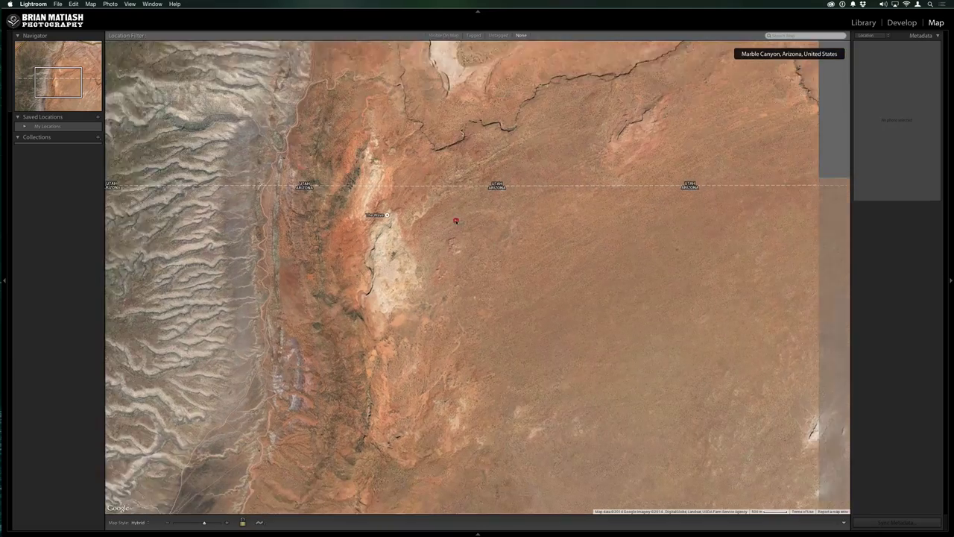
{"action": "mouse_move", "coordinate": [453, 217]}
{"action": "left_mouse_down"}
{"action": "mouse_move", "coordinate": [515, 266]}
{"action": "mouse_move", "coordinate": [300, 145]}
{"action": "left_mouse_up"}
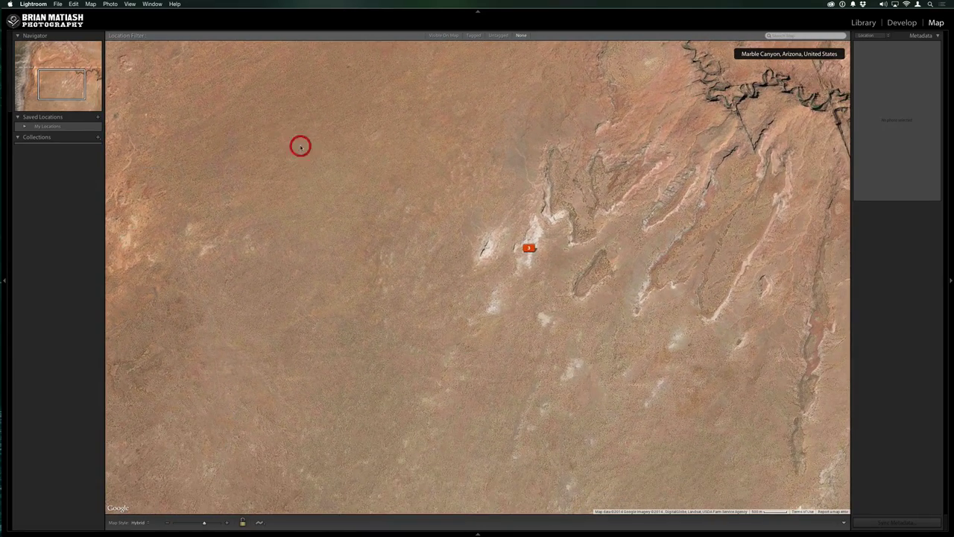
{"action": "left_click_drag", "start_coordinate": [538, 295], "coordinate": [485, 268]}
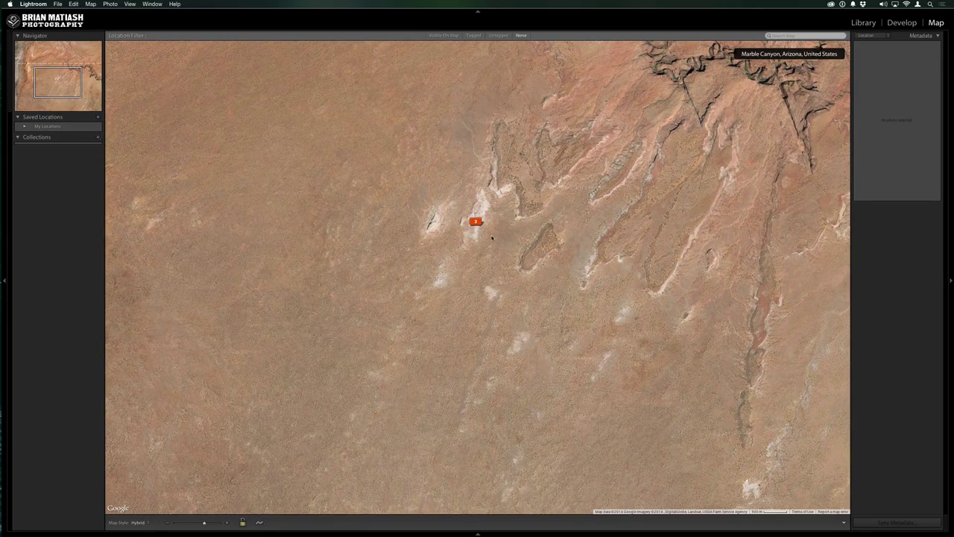
Step: Zoom into White Pocket and shift the view right over the photo pins
{"action": "scroll", "coordinate": [492, 237], "scroll_direction": "up", "scroll_amount": 2}
{"action": "scroll", "coordinate": [492, 237], "scroll_direction": "up", "scroll_amount": 2}
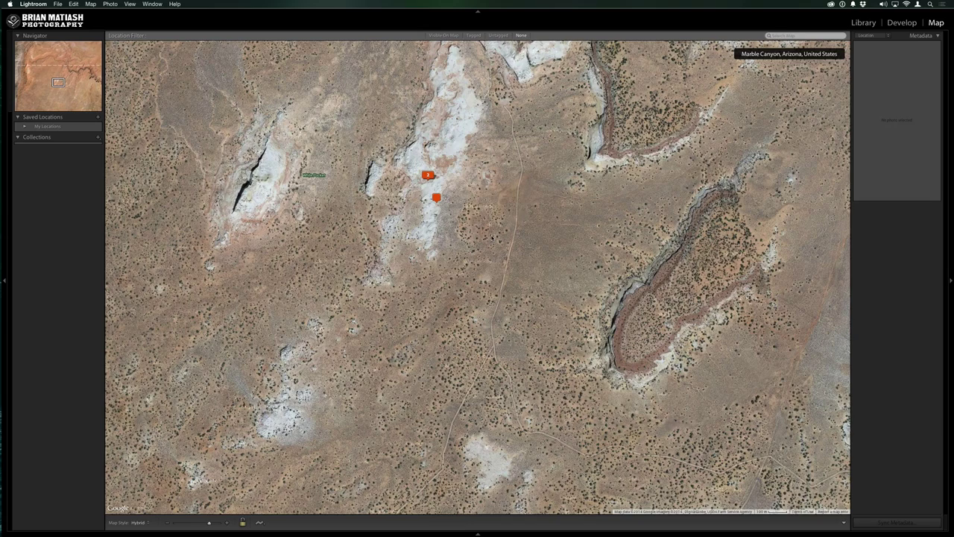
{"action": "left_click_drag", "start_coordinate": [494, 242], "coordinate": [518, 267]}
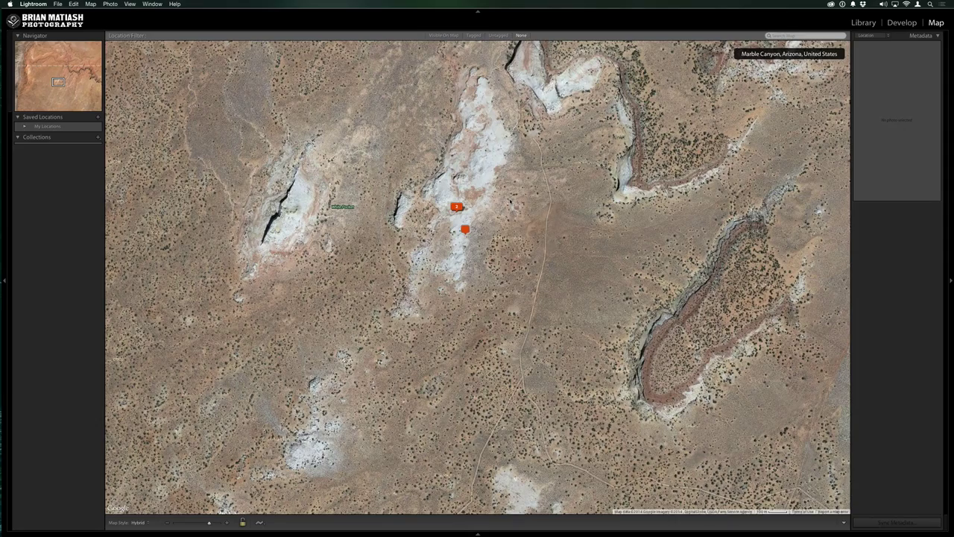
{"action": "scroll", "coordinate": [510, 200], "scroll_direction": "up", "scroll_amount": 1}
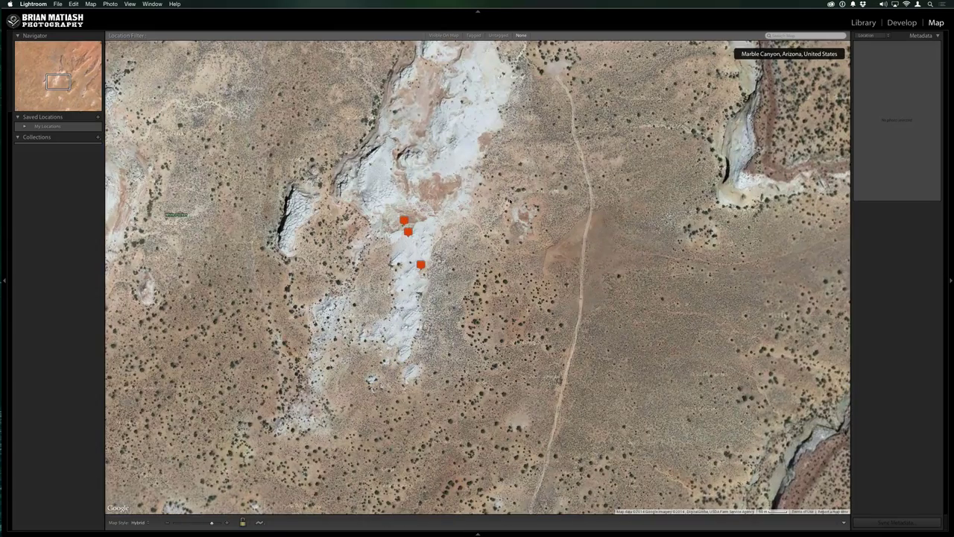
{"action": "left_click_drag", "start_coordinate": [510, 200], "coordinate": [578, 206]}
{"action": "left_click_drag", "start_coordinate": [552, 252], "coordinate": [557, 252]}
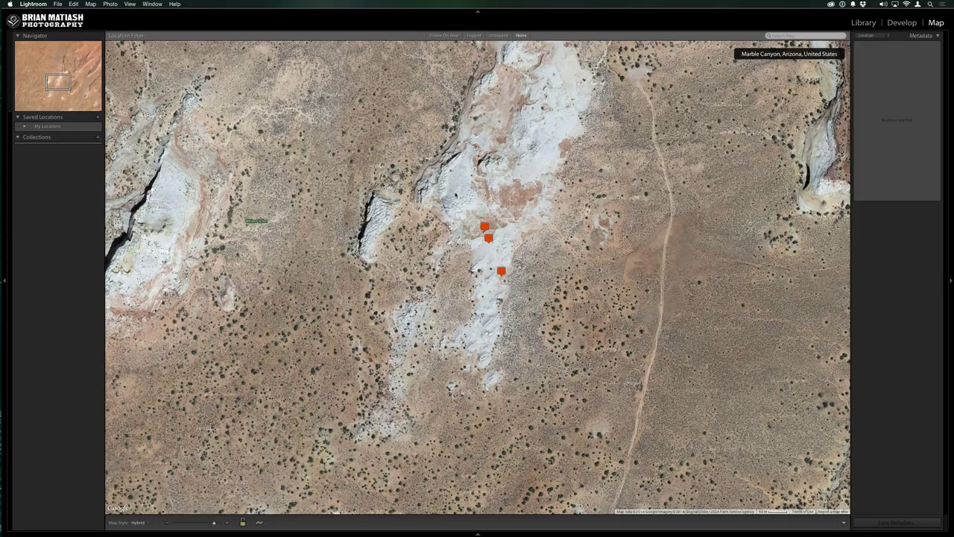
Step: Zoom closer and pan the satellite map until all three photo pins are visible
{"action": "scroll", "coordinate": [455, 194], "scroll_direction": "up", "scroll_amount": 2}
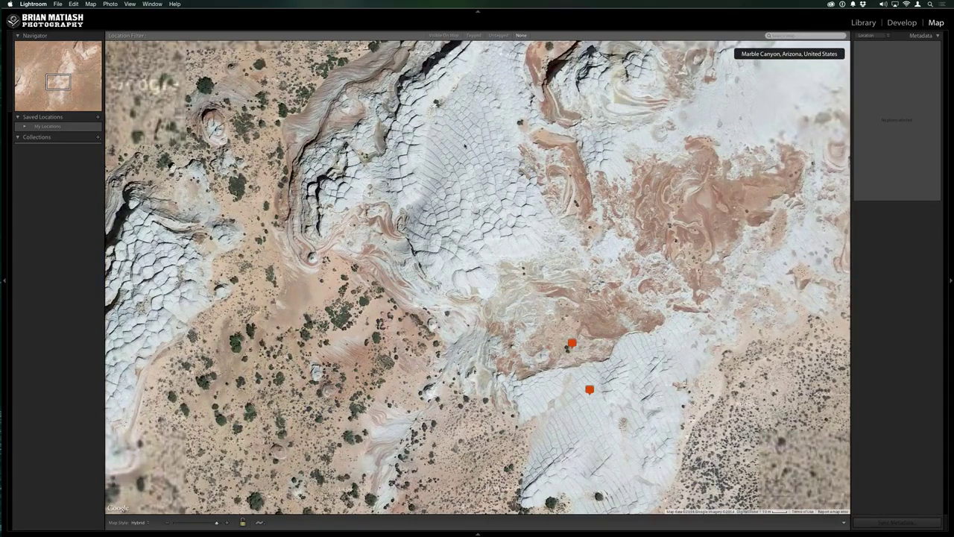
{"action": "left_click_drag", "start_coordinate": [478, 202], "coordinate": [510, 173]}
{"action": "left_click_drag", "start_coordinate": [564, 292], "coordinate": [512, 239]}
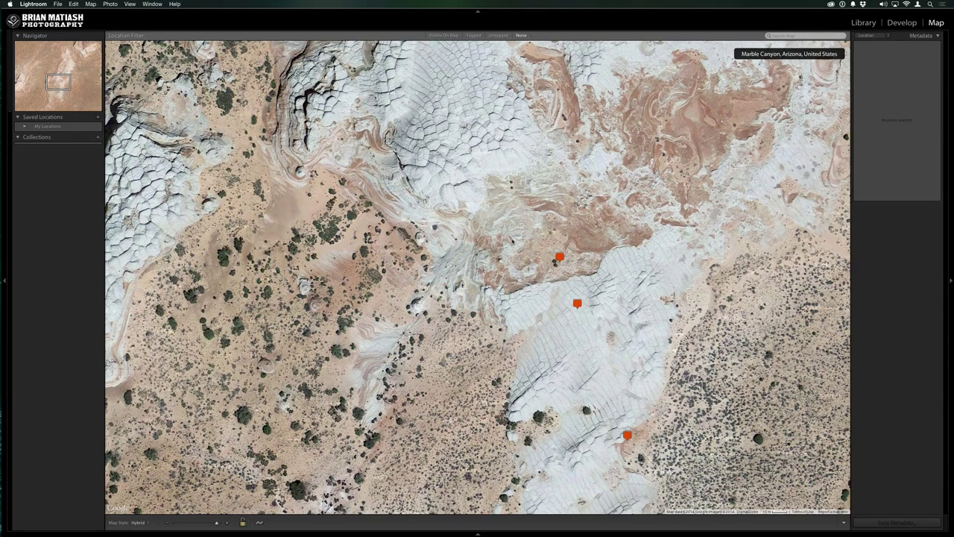
{"action": "left_click_drag", "start_coordinate": [679, 313], "coordinate": [627, 262]}
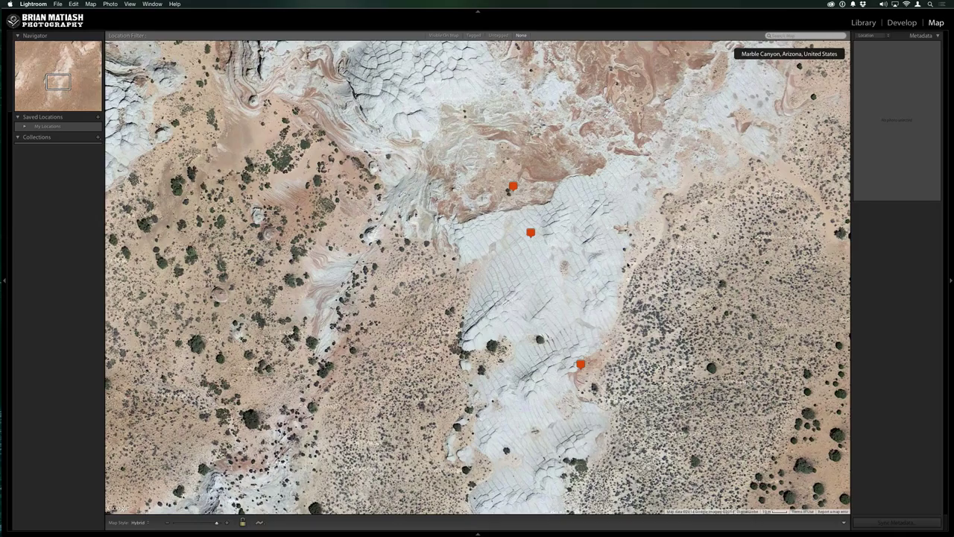
{"action": "left_click_drag", "start_coordinate": [597, 240], "coordinate": [685, 270]}
{"action": "scroll", "coordinate": [585, 237], "scroll_direction": "up", "scroll_amount": 2}
{"action": "scroll", "coordinate": [685, 201], "scroll_direction": "down", "scroll_amount": 2}
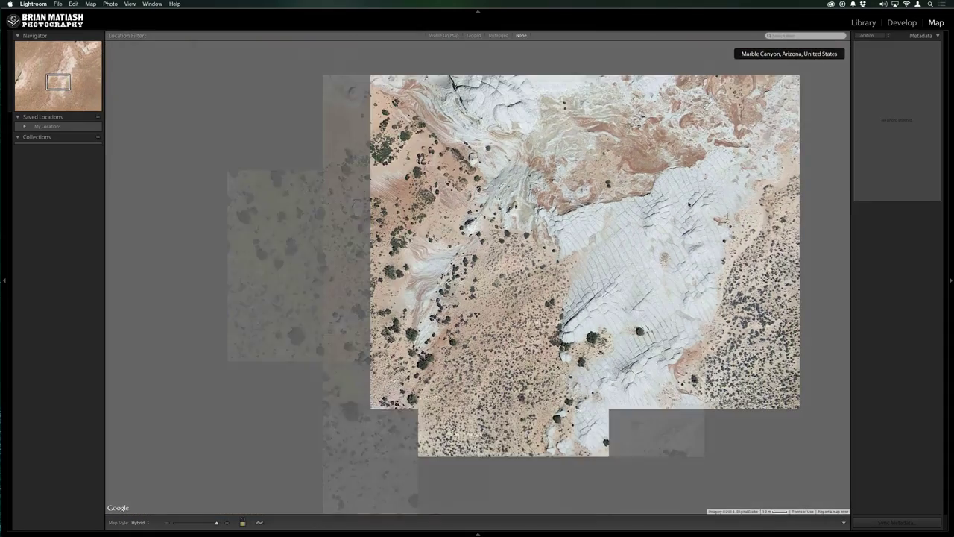
Step: Pan north across the white White Pocket rock, then back over the three photo pins
{"action": "left_click_drag", "start_coordinate": [684, 198], "coordinate": [683, 228]}
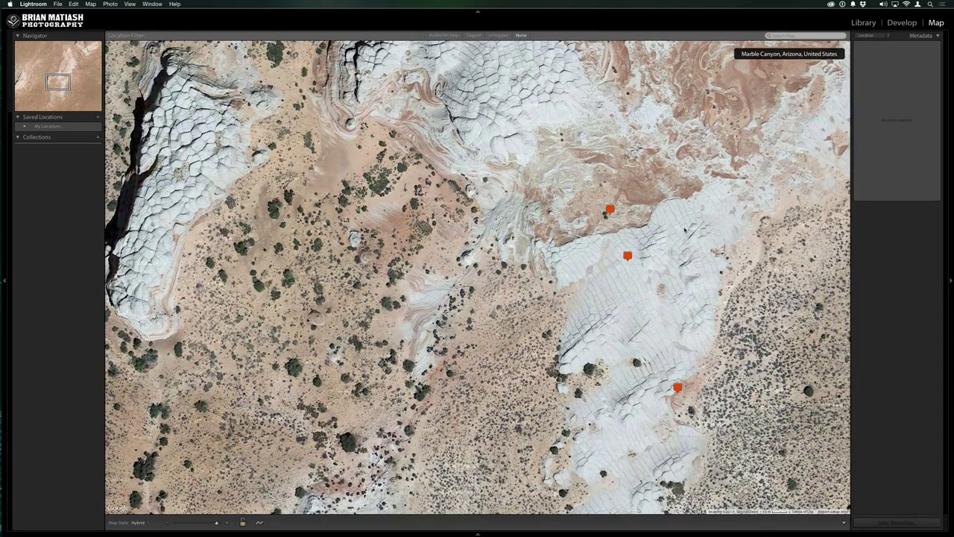
{"action": "scroll", "coordinate": [684, 229], "scroll_direction": "down", "scroll_amount": 2}
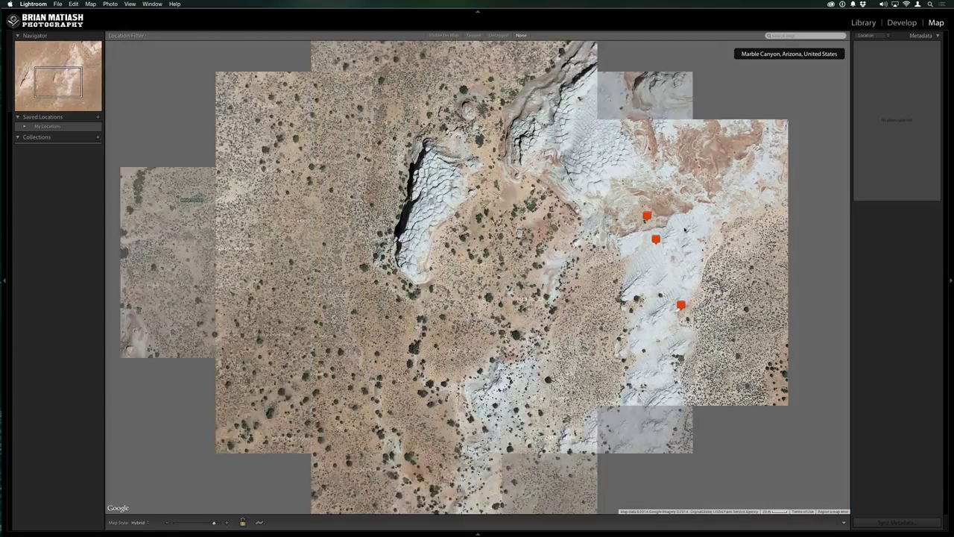
{"action": "left_click_drag", "start_coordinate": [679, 201], "coordinate": [586, 256]}
{"action": "left_click_drag", "start_coordinate": [623, 151], "coordinate": [565, 282]}
{"action": "left_click_drag", "start_coordinate": [627, 130], "coordinate": [601, 224]}
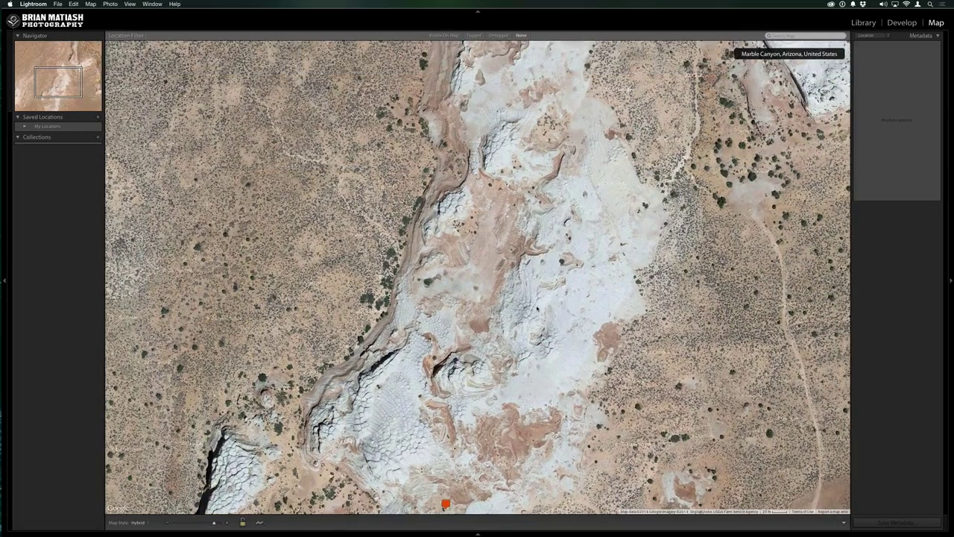
{"action": "left_click_drag", "start_coordinate": [547, 140], "coordinate": [551, 209]}
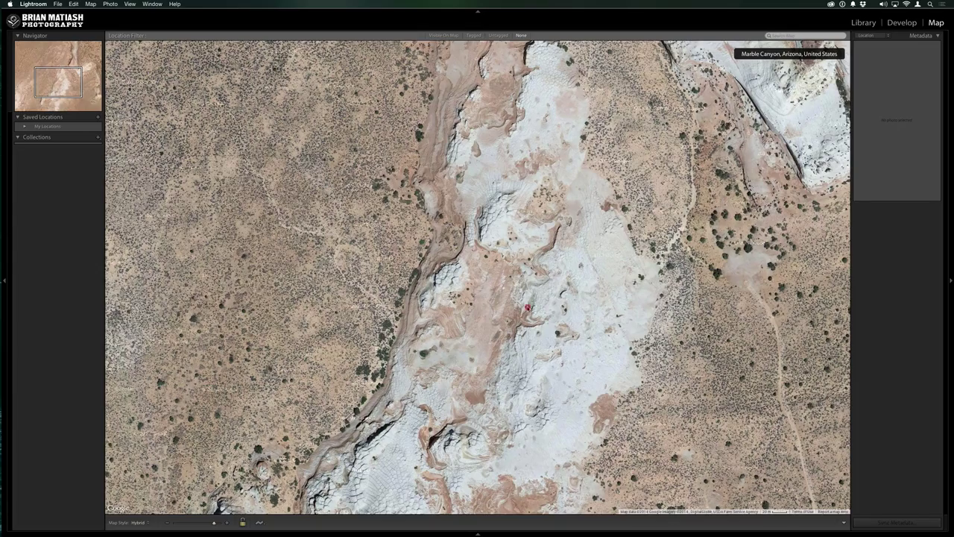
{"action": "left_click_drag", "start_coordinate": [529, 307], "coordinate": [589, 215]}
{"action": "left_click_drag", "start_coordinate": [535, 402], "coordinate": [549, 266]}
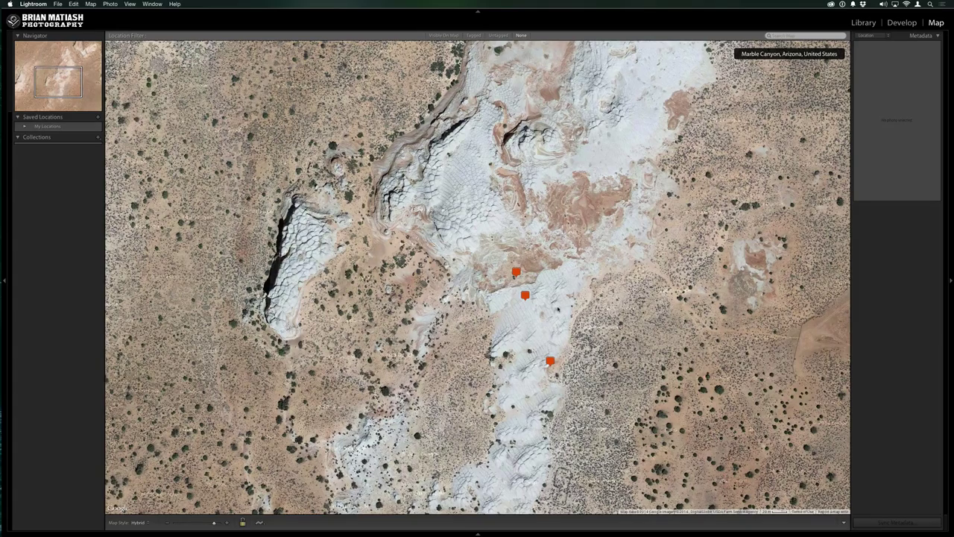
{"action": "left_click_drag", "start_coordinate": [558, 307], "coordinate": [558, 301]}
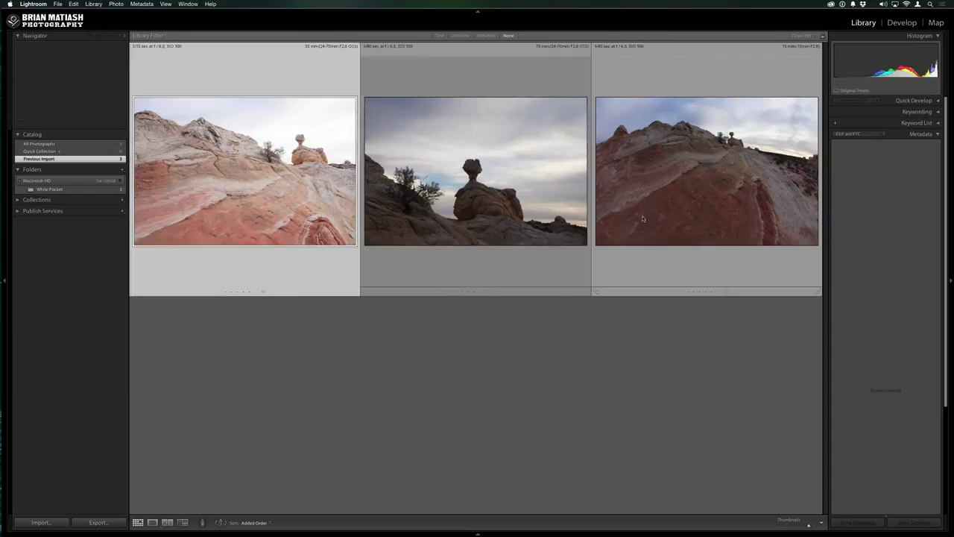
Step: Open the third thumbnail, the wide sandstone dome photo, in Loupe view
{"action": "double_click", "coordinate": [660, 208]}
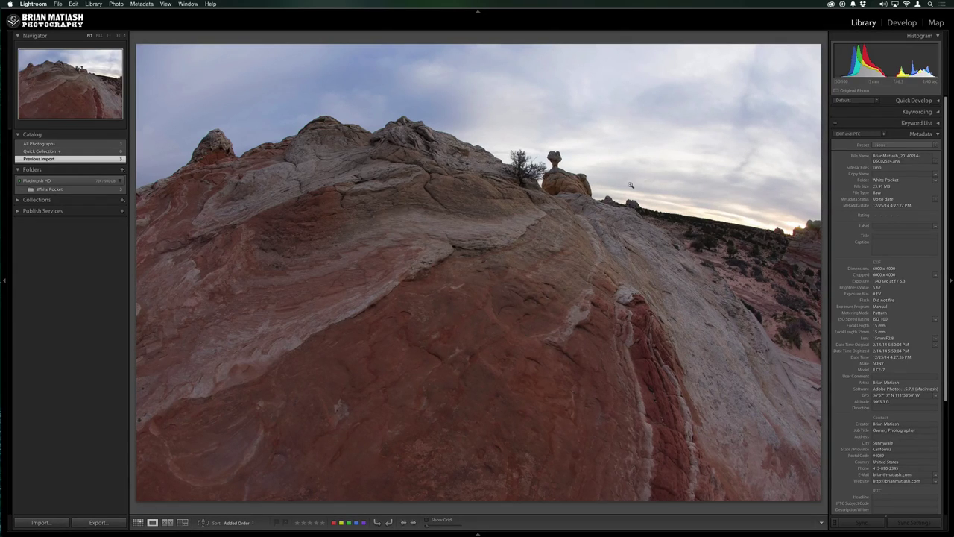
Step: Step to the balanced-rock photo, then back to the red-and-white swirled sandstone photo
{"action": "key", "text": "Right"}
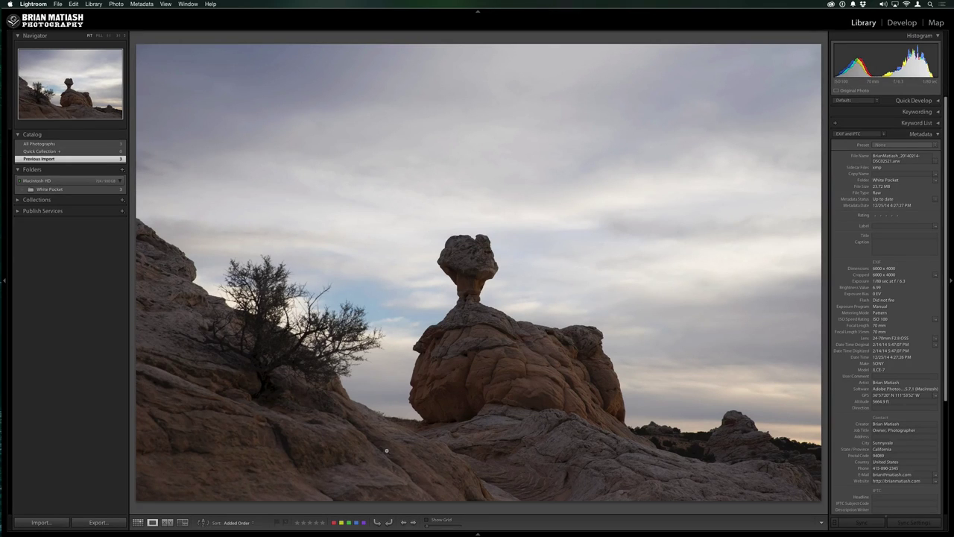
{"action": "key", "text": "Left"}
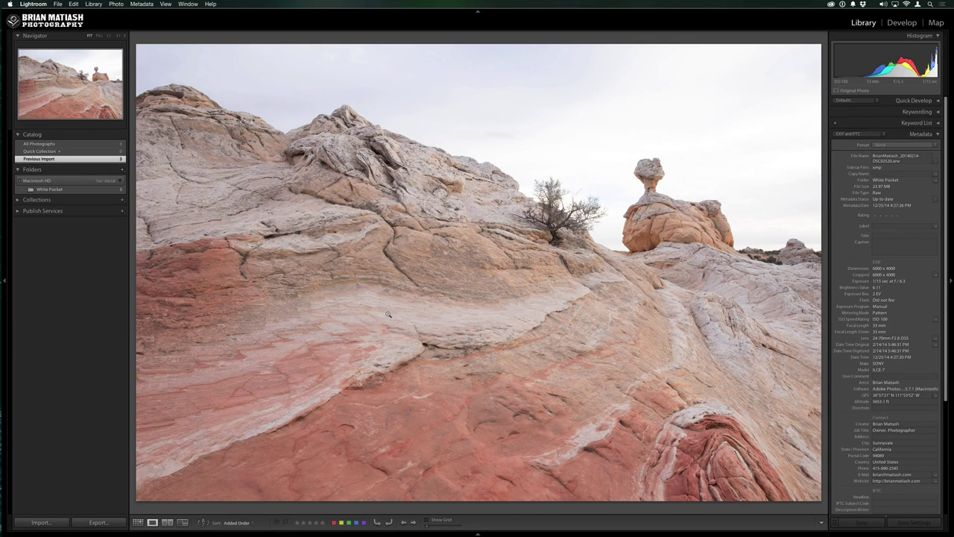
Step: In Develop, sample a neutral rock area for a custom white balance of 5050
{"action": "left_click", "coordinate": [901, 22]}
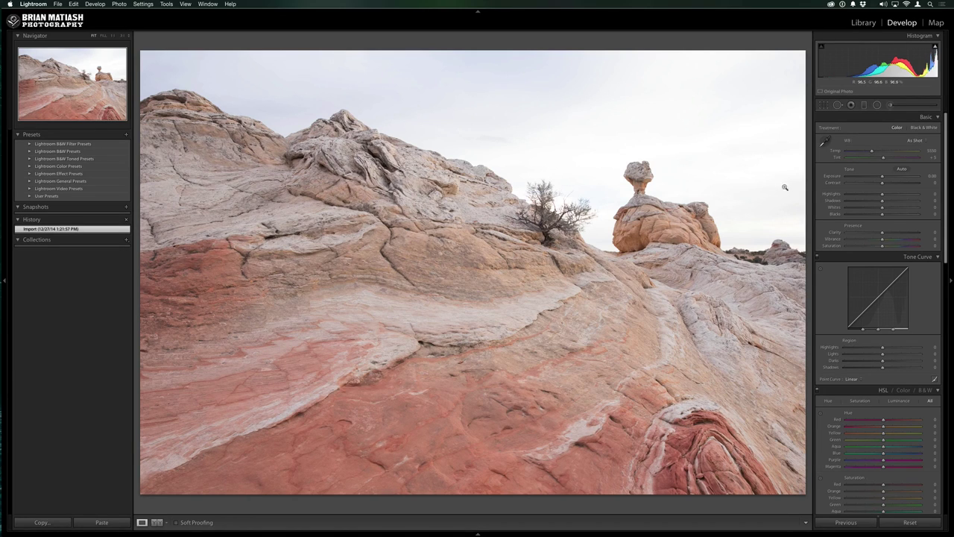
{"action": "left_click", "coordinate": [824, 142]}
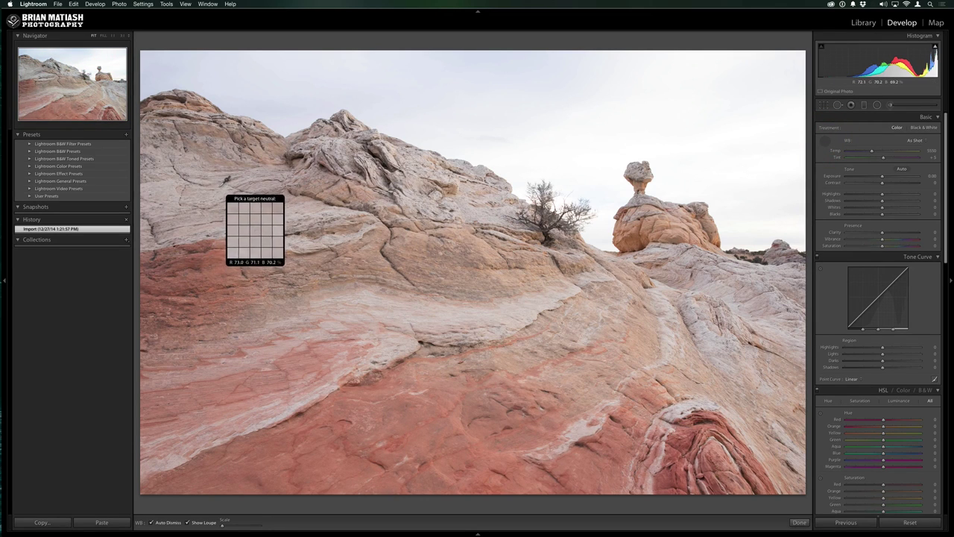
{"action": "left_click", "coordinate": [218, 187]}
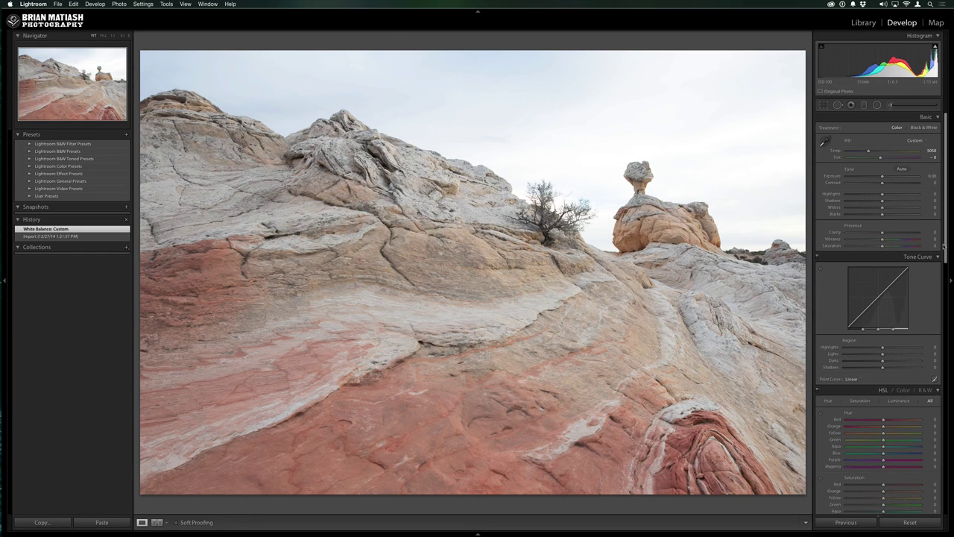
{"action": "scroll", "coordinate": [922, 487], "scroll_direction": "down", "scroll_amount": 15}
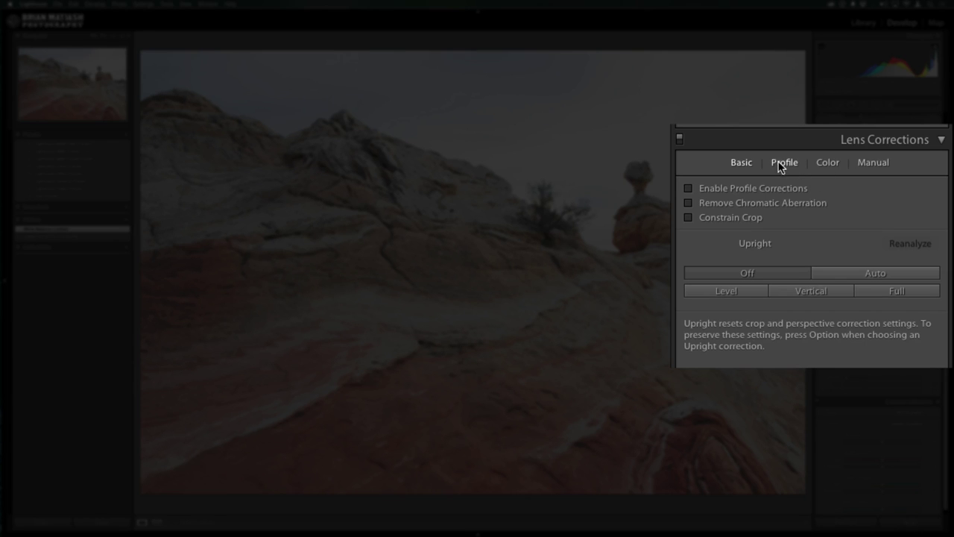
Step: Enable lens profile corrections using the Canon EF 24-70mm f/2.8 L II USM profile
{"action": "left_click", "coordinate": [780, 164]}
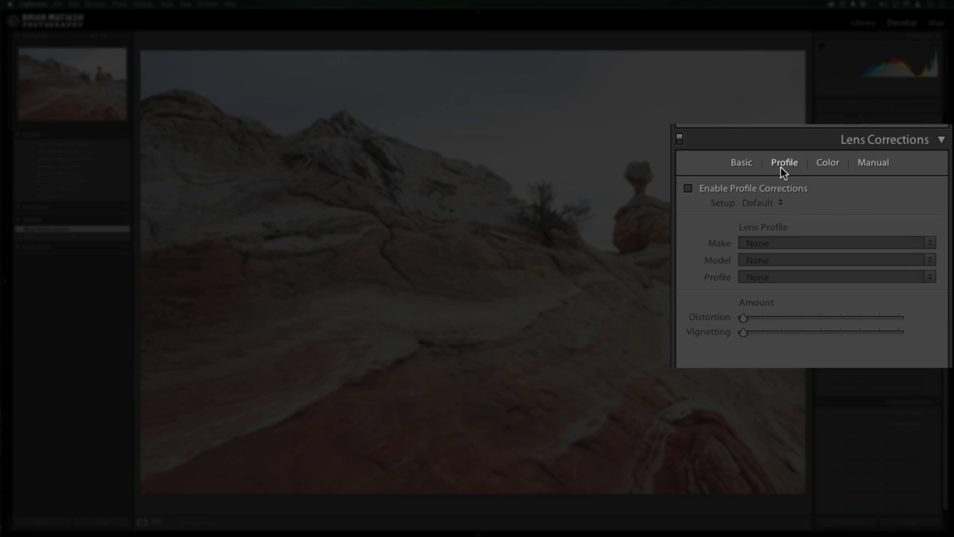
{"action": "left_click", "coordinate": [707, 188]}
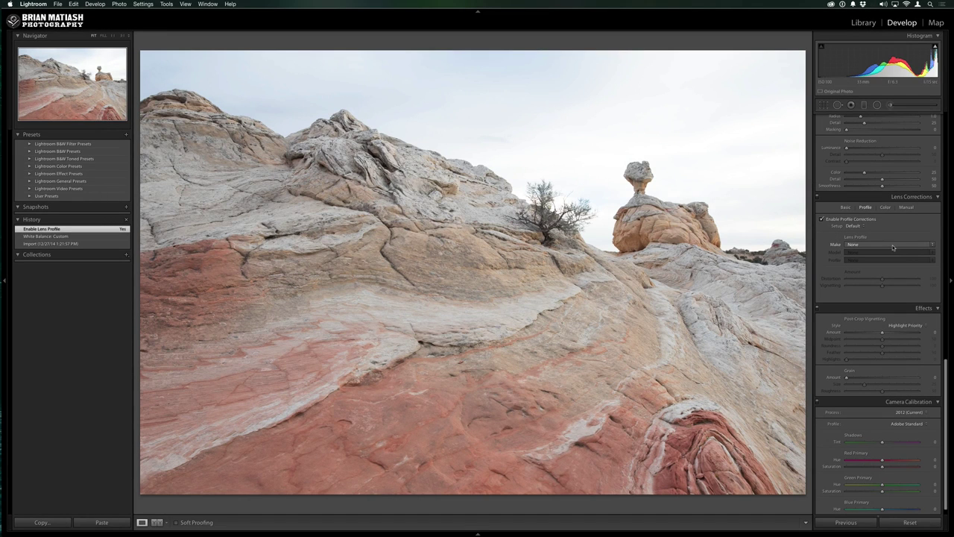
{"action": "left_click", "coordinate": [893, 249]}
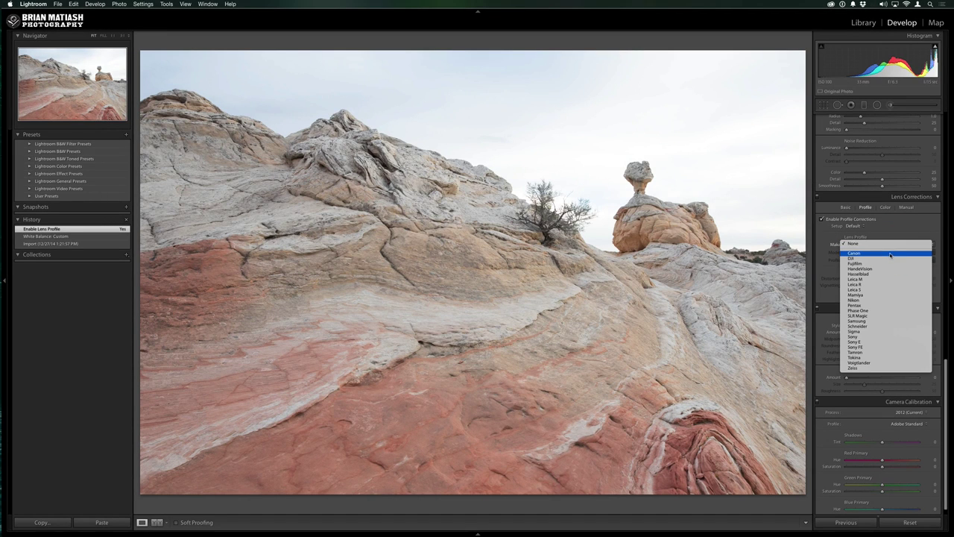
{"action": "left_click", "coordinate": [889, 254]}
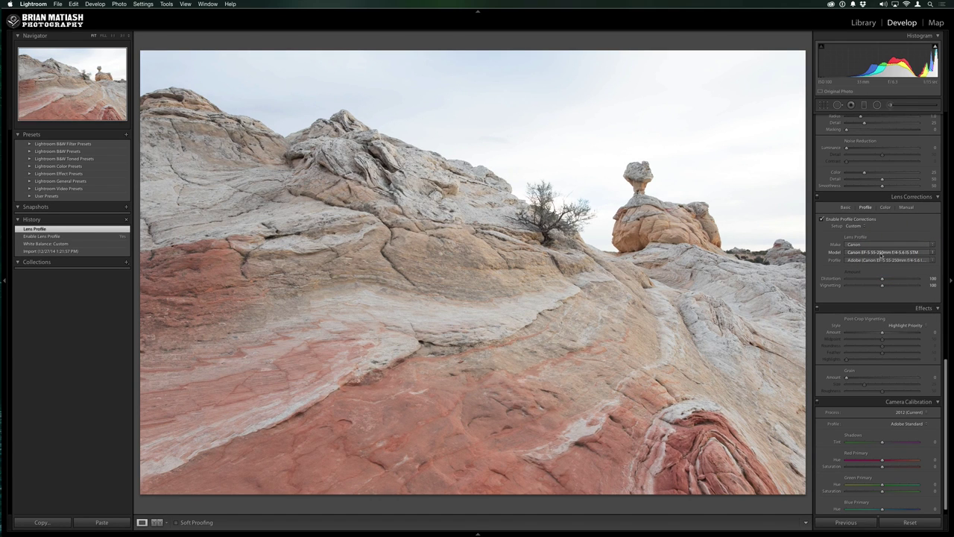
{"action": "left_click", "coordinate": [882, 254]}
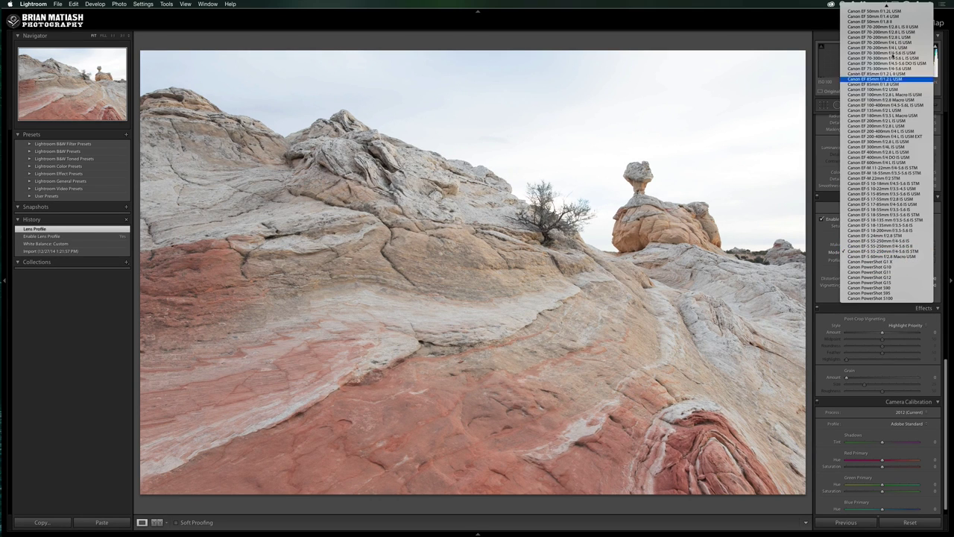
{"action": "scroll", "coordinate": [887, 79], "scroll_direction": "up", "scroll_amount": 3}
{"action": "scroll", "coordinate": [887, 216], "scroll_direction": "up", "scroll_amount": 5}
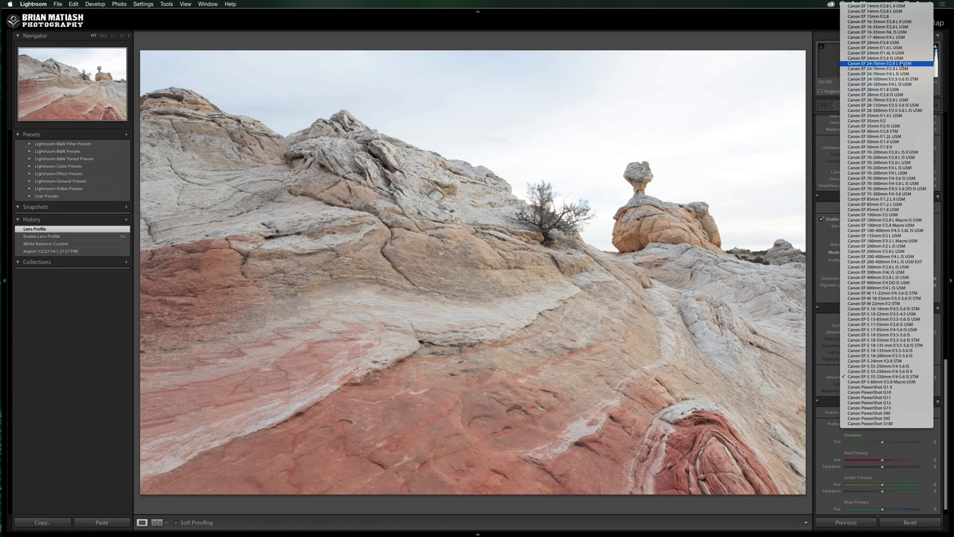
{"action": "left_click", "coordinate": [901, 64]}
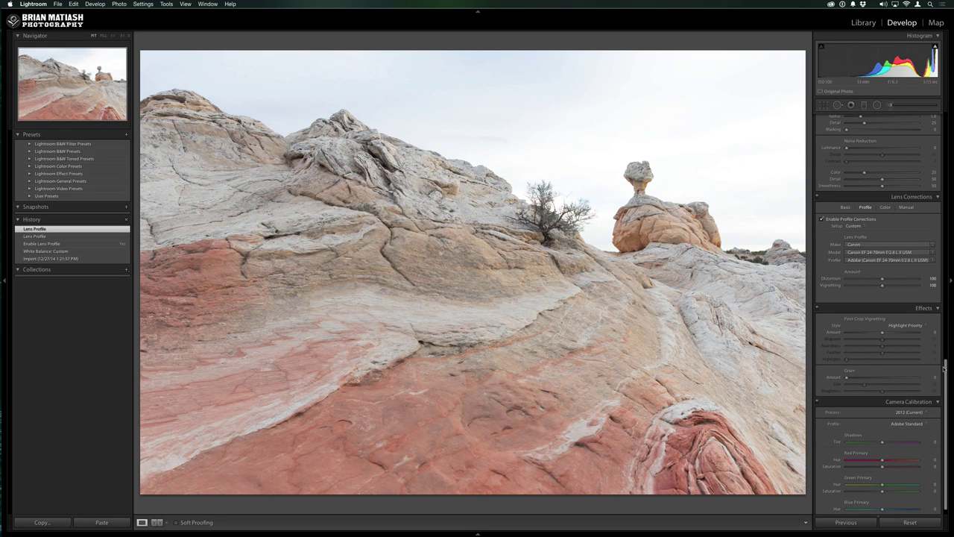
Step: Lower the exposure and turn on the highlight clipping warning for the sky
{"action": "left_click_drag", "start_coordinate": [947, 363], "coordinate": [949, 110]}
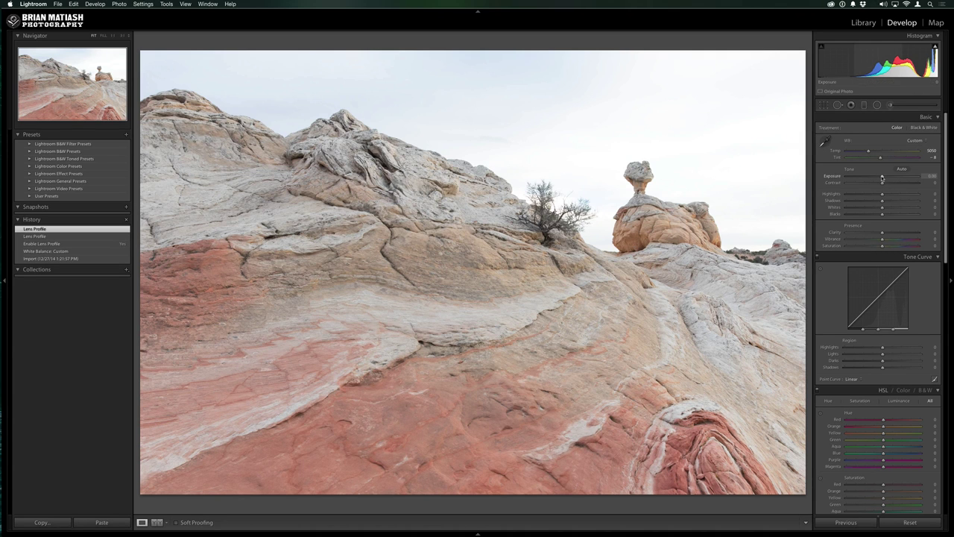
{"action": "left_click_drag", "start_coordinate": [882, 178], "coordinate": [865, 177]}
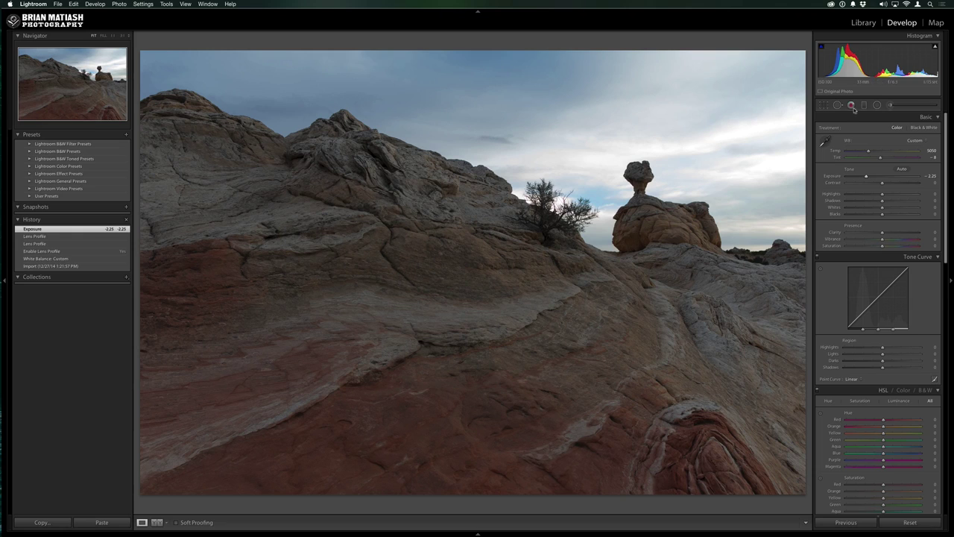
{"action": "left_click", "coordinate": [935, 49]}
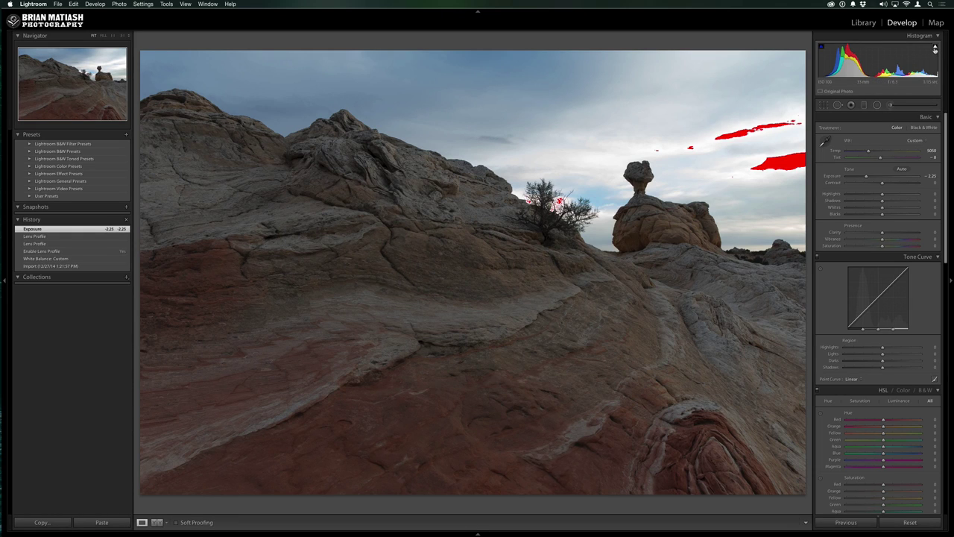
{"action": "mouse_move", "coordinate": [821, 48]}
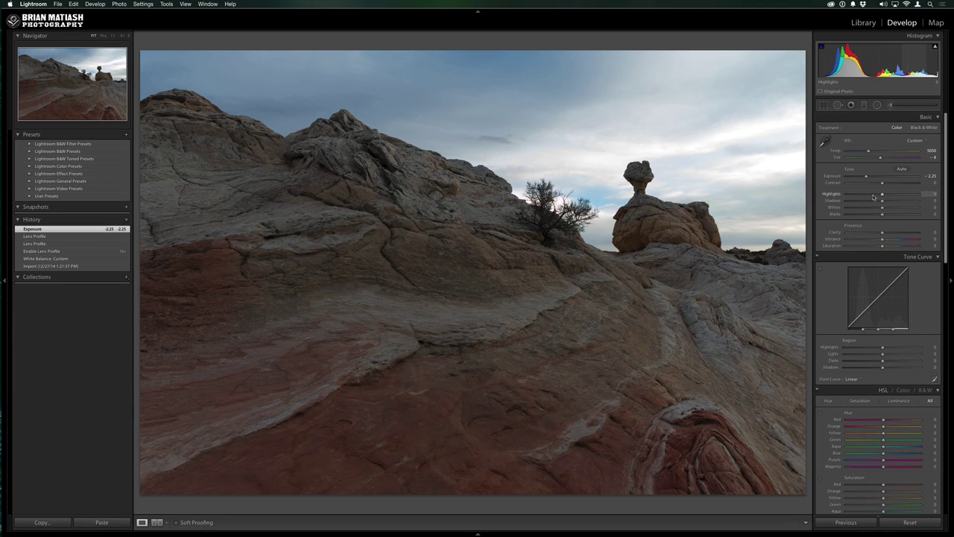
Step: Pull down Highlights with the clipping preview, then fine-tune exposure to -2.55
{"action": "key", "text": "alt"}
{"action": "left_click_drag", "start_coordinate": [883, 196], "coordinate": [883, 197]}
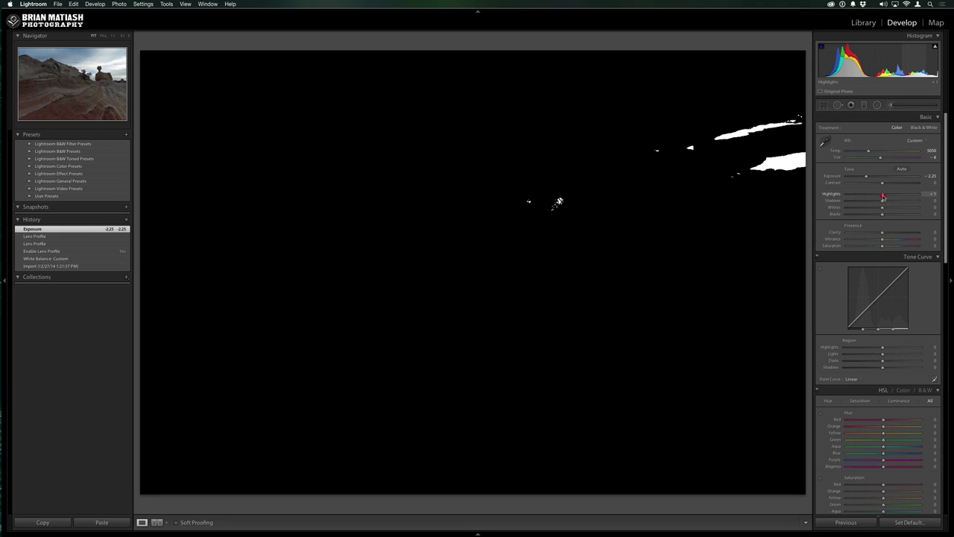
{"action": "mouse_move", "coordinate": [884, 197]}
{"action": "left_mouse_down"}
{"action": "mouse_move", "coordinate": [893, 197]}
{"action": "mouse_move", "coordinate": [882, 197]}
{"action": "left_mouse_up"}
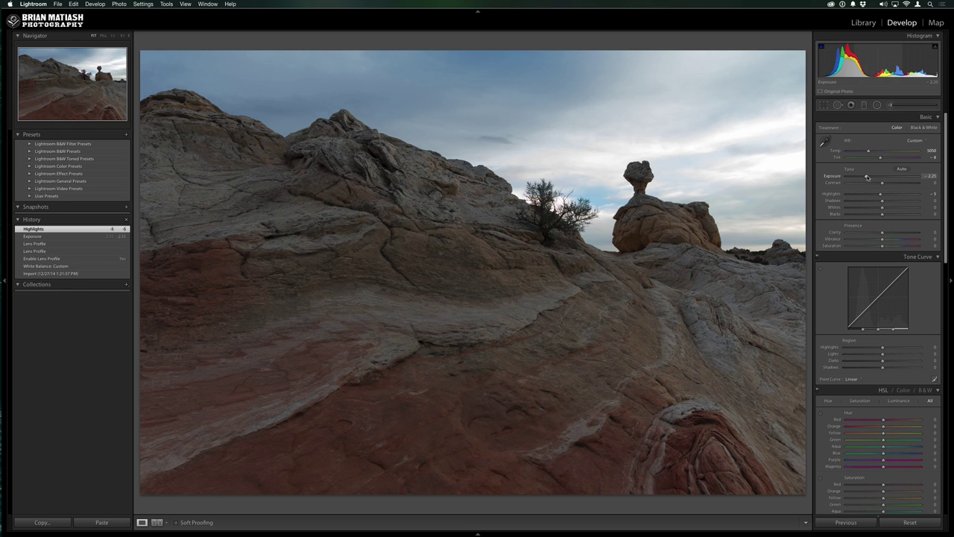
{"action": "left_click_drag", "start_coordinate": [866, 176], "coordinate": [864, 178]}
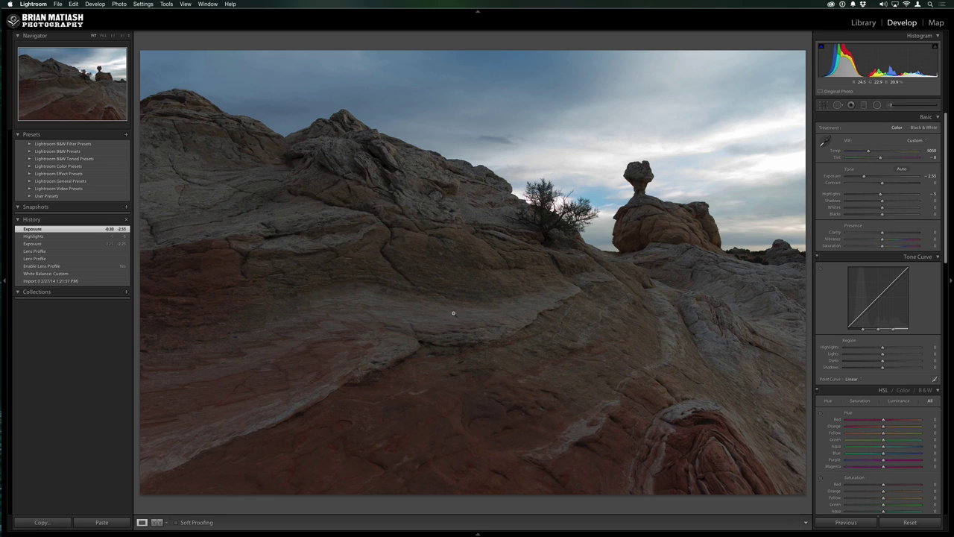
Step: Set up an Adjustment Brush: exposure 1.08, contrast 11, shadows 15, clarity 5, Auto Mask on
{"action": "left_click", "coordinate": [892, 105]}
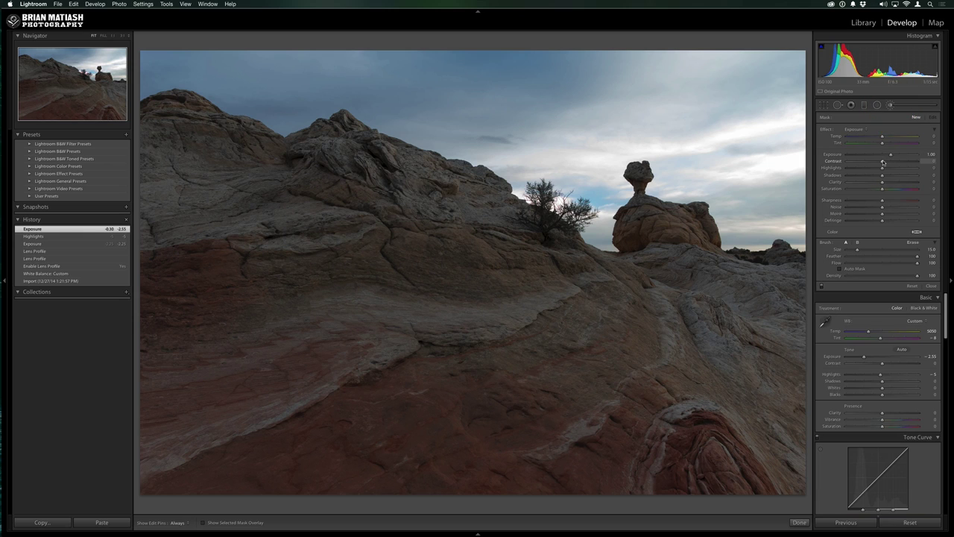
{"action": "left_click", "coordinate": [857, 131]}
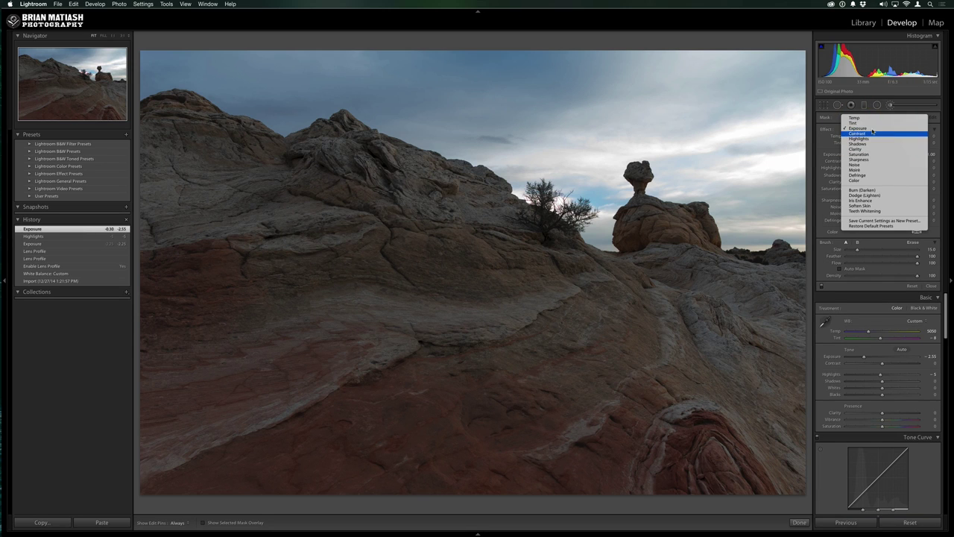
{"action": "left_click", "coordinate": [870, 130]}
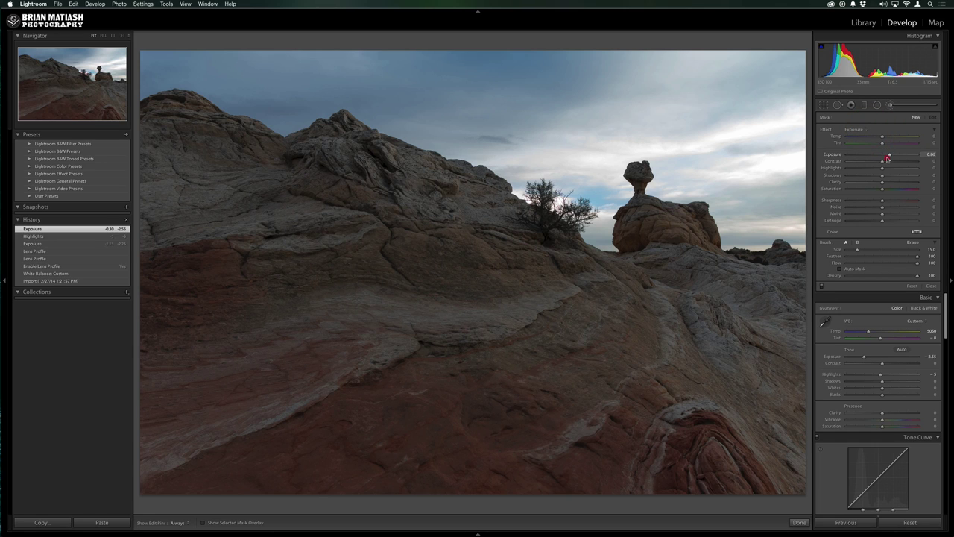
{"action": "left_click_drag", "start_coordinate": [889, 158], "coordinate": [891, 158]}
{"action": "left_click_drag", "start_coordinate": [885, 163], "coordinate": [885, 162]}
{"action": "left_click_drag", "start_coordinate": [884, 178], "coordinate": [887, 177]}
{"action": "left_click", "coordinate": [886, 176]}
{"action": "left_click", "coordinate": [885, 184]}
{"action": "left_click", "coordinate": [840, 270]}
Step: Paint brush strokes over the bottom rock, the hoodoo, and the rock up to the ridge
{"action": "scroll", "coordinate": [675, 314], "scroll_direction": "up", "scroll_amount": 1}
{"action": "scroll", "coordinate": [675, 313], "scroll_direction": "up", "scroll_amount": 5}
{"action": "scroll", "coordinate": [674, 315], "scroll_direction": "down", "scroll_amount": 2}
{"action": "scroll", "coordinate": [422, 228], "scroll_direction": "down", "scroll_amount": 3}
{"action": "scroll", "coordinate": [423, 235], "scroll_direction": "up", "scroll_amount": 3}
{"action": "key", "text": "h"}
{"action": "mouse_move", "coordinate": [700, 463]}
{"action": "left_mouse_down"}
{"action": "mouse_move", "coordinate": [588, 452]}
{"action": "mouse_move", "coordinate": [396, 474]}
{"action": "mouse_move", "coordinate": [137, 480]}
{"action": "mouse_move", "coordinate": [126, 453]}
{"action": "mouse_move", "coordinate": [178, 406]}
{"action": "mouse_move", "coordinate": [382, 439]}
{"action": "mouse_move", "coordinate": [564, 451]}
{"action": "mouse_move", "coordinate": [714, 434]}
{"action": "mouse_move", "coordinate": [803, 410]}
{"action": "mouse_move", "coordinate": [781, 322]}
{"action": "mouse_move", "coordinate": [786, 254]}
{"action": "mouse_move", "coordinate": [743, 287]}
{"action": "mouse_move", "coordinate": [741, 273]}
{"action": "mouse_move", "coordinate": [717, 271]}
{"action": "mouse_move", "coordinate": [668, 222]}
{"action": "mouse_move", "coordinate": [634, 235]}
{"action": "mouse_move", "coordinate": [632, 269]}
{"action": "left_mouse_up"}
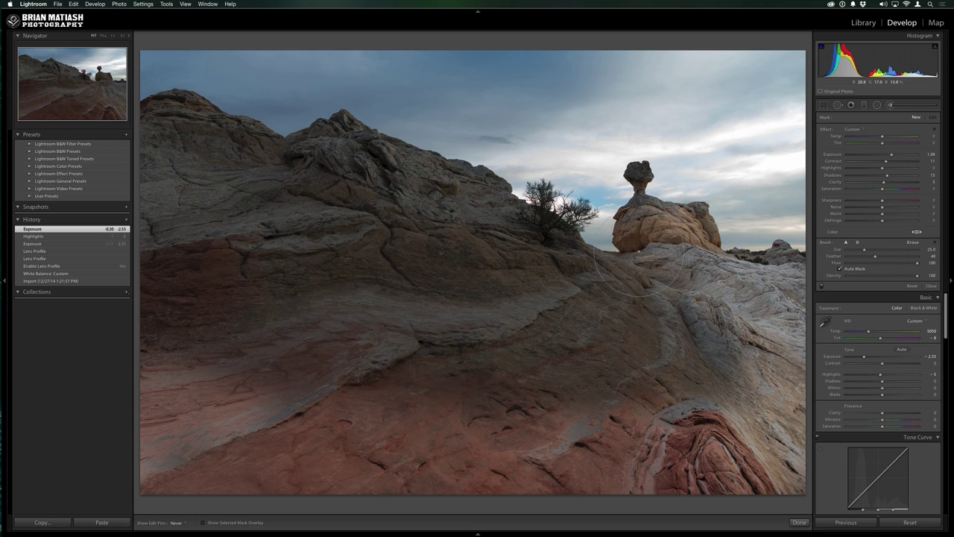
{"action": "left_click", "coordinate": [639, 168]}
{"action": "key", "text": "h"}
{"action": "key", "text": "h"}
{"action": "mouse_move", "coordinate": [628, 322]}
{"action": "left_mouse_down"}
{"action": "mouse_move", "coordinate": [439, 198]}
{"action": "mouse_move", "coordinate": [342, 168]}
{"action": "mouse_move", "coordinate": [216, 183]}
{"action": "mouse_move", "coordinate": [238, 150]}
{"action": "mouse_move", "coordinate": [180, 146]}
{"action": "mouse_move", "coordinate": [168, 112]}
{"action": "mouse_move", "coordinate": [146, 153]}
{"action": "mouse_move", "coordinate": [134, 350]}
{"action": "mouse_move", "coordinate": [527, 410]}
{"action": "mouse_move", "coordinate": [716, 366]}
{"action": "mouse_move", "coordinate": [340, 299]}
{"action": "mouse_move", "coordinate": [149, 313]}
{"action": "mouse_move", "coordinate": [258, 258]}
{"action": "mouse_move", "coordinate": [387, 253]}
{"action": "mouse_move", "coordinate": [447, 272]}
{"action": "mouse_move", "coordinate": [403, 235]}
{"action": "mouse_move", "coordinate": [660, 313]}
{"action": "mouse_move", "coordinate": [816, 454]}
{"action": "mouse_move", "coordinate": [812, 336]}
{"action": "mouse_move", "coordinate": [663, 298]}
{"action": "left_mouse_up"}
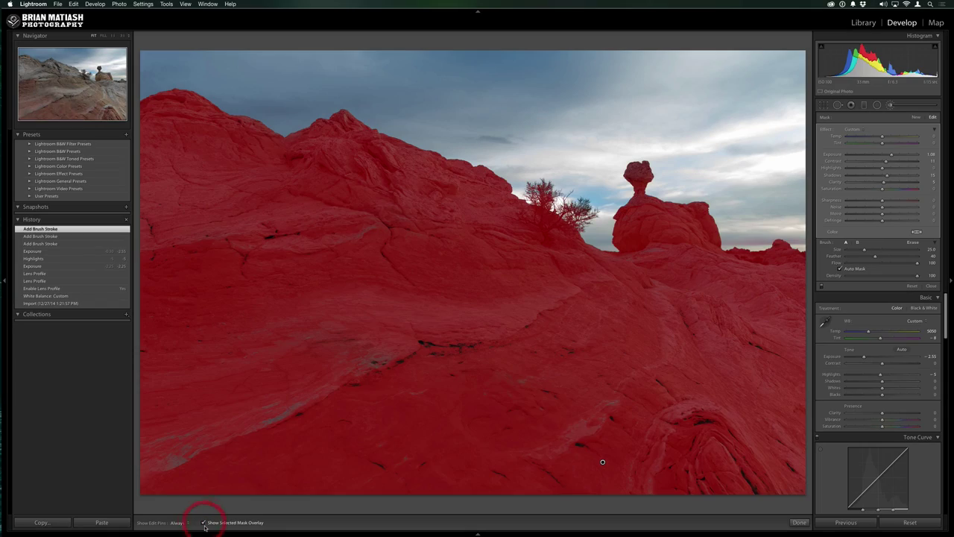
Step: With the red mask overlay on, paint the centre, upper-left and lower rock into the brightening mask
{"action": "left_click", "coordinate": [204, 523]}
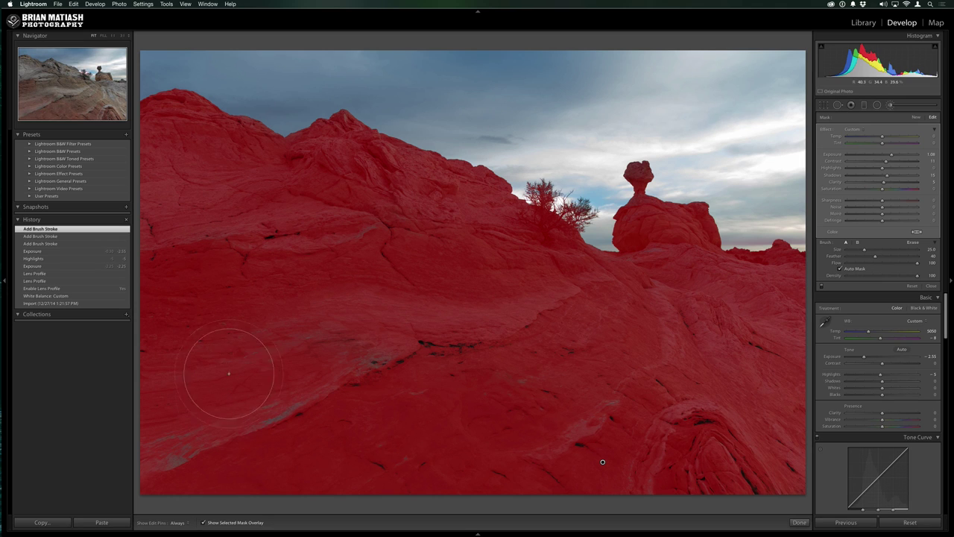
{"action": "key", "text": "h"}
{"action": "mouse_move", "coordinate": [395, 348]}
{"action": "left_mouse_down"}
{"action": "mouse_move", "coordinate": [388, 340]}
{"action": "mouse_move", "coordinate": [410, 347]}
{"action": "mouse_move", "coordinate": [276, 425]}
{"action": "mouse_move", "coordinate": [351, 383]}
{"action": "mouse_move", "coordinate": [341, 380]}
{"action": "left_mouse_up"}
{"action": "mouse_move", "coordinate": [283, 217]}
{"action": "left_mouse_down"}
{"action": "mouse_move", "coordinate": [264, 239]}
{"action": "mouse_move", "coordinate": [301, 238]}
{"action": "mouse_move", "coordinate": [156, 248]}
{"action": "mouse_move", "coordinate": [148, 257]}
{"action": "mouse_move", "coordinate": [216, 235]}
{"action": "mouse_move", "coordinate": [419, 433]}
{"action": "mouse_move", "coordinate": [563, 477]}
{"action": "mouse_move", "coordinate": [577, 444]}
{"action": "mouse_move", "coordinate": [650, 455]}
{"action": "mouse_move", "coordinate": [708, 423]}
{"action": "mouse_move", "coordinate": [678, 423]}
{"action": "mouse_move", "coordinate": [715, 422]}
{"action": "mouse_move", "coordinate": [673, 418]}
{"action": "mouse_move", "coordinate": [682, 507]}
{"action": "mouse_move", "coordinate": [708, 490]}
{"action": "mouse_move", "coordinate": [705, 476]}
{"action": "mouse_move", "coordinate": [745, 474]}
{"action": "mouse_move", "coordinate": [755, 493]}
{"action": "mouse_move", "coordinate": [739, 471]}
{"action": "mouse_move", "coordinate": [787, 468]}
{"action": "mouse_move", "coordinate": [768, 422]}
{"action": "mouse_move", "coordinate": [771, 362]}
{"action": "mouse_move", "coordinate": [745, 328]}
{"action": "left_mouse_up"}
{"action": "key", "text": "h"}
{"action": "mouse_move", "coordinate": [587, 447]}
{"action": "left_mouse_down"}
{"action": "mouse_move", "coordinate": [606, 405]}
{"action": "mouse_move", "coordinate": [606, 425]}
{"action": "left_mouse_up"}
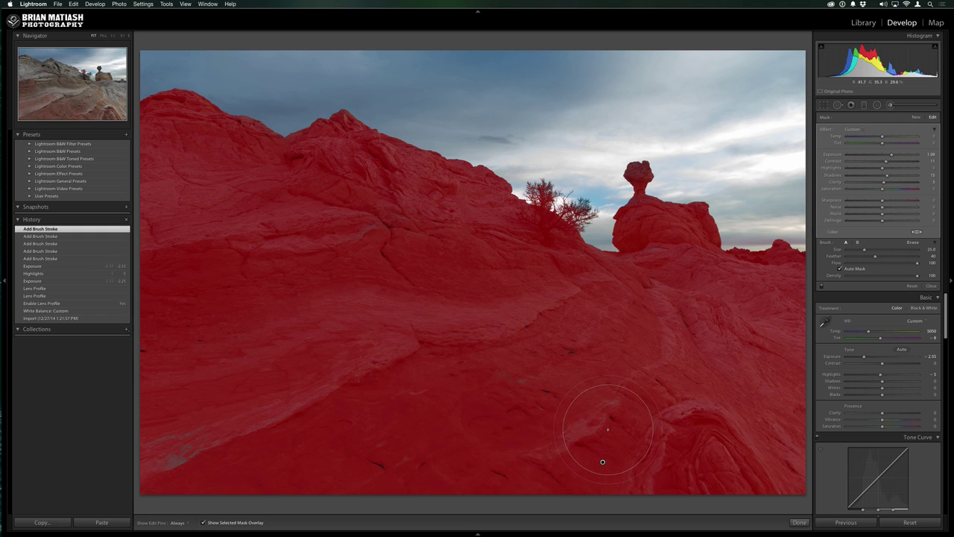
Step: Paint the balancing rock's cap with a smaller brush, check the coverage, then hide the overlay
{"action": "key", "text": "bracketleft"}
{"action": "key", "text": "bracketleft"}
{"action": "key", "text": "bracketleft"}
{"action": "left_click", "coordinate": [640, 176]}
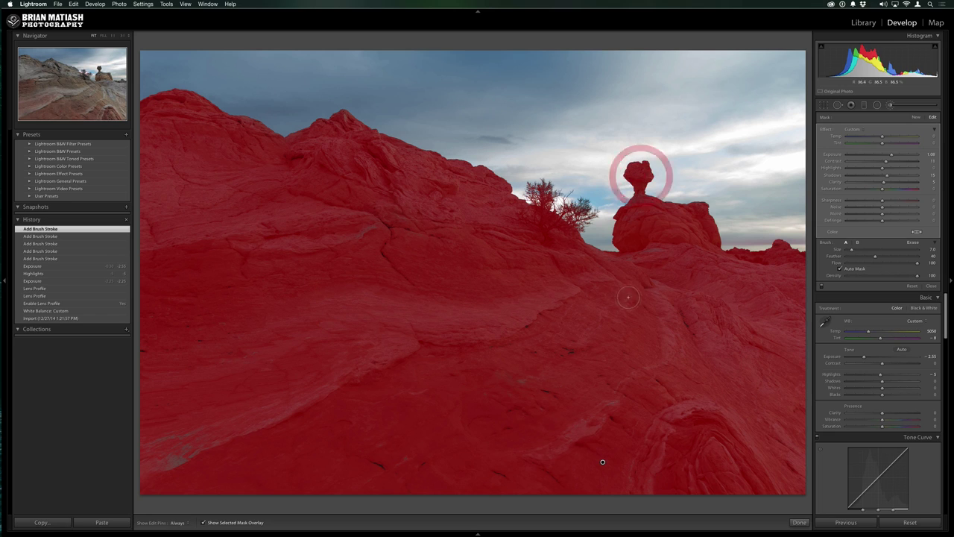
{"action": "mouse_move", "coordinate": [670, 237]}
{"action": "left_mouse_down"}
{"action": "mouse_move", "coordinate": [693, 224]}
{"action": "mouse_move", "coordinate": [665, 240]}
{"action": "left_mouse_up"}
{"action": "key", "text": "h"}
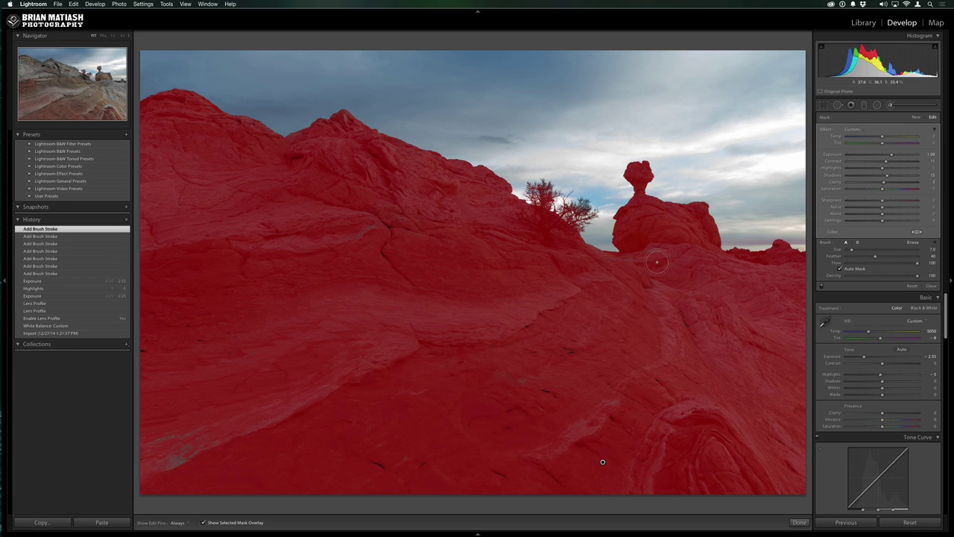
{"action": "left_click", "coordinate": [204, 521]}
{"action": "left_click", "coordinate": [203, 521]}
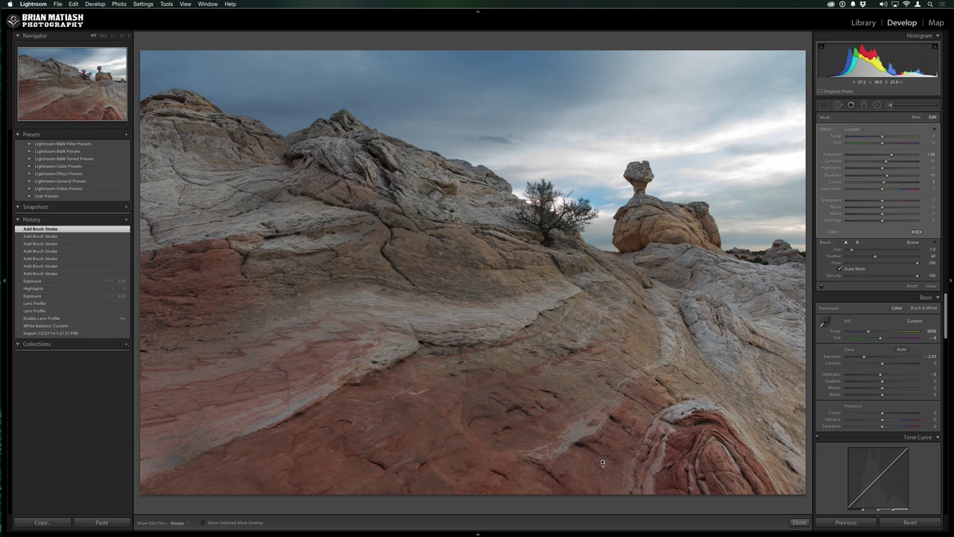
{"action": "key", "text": "o"}
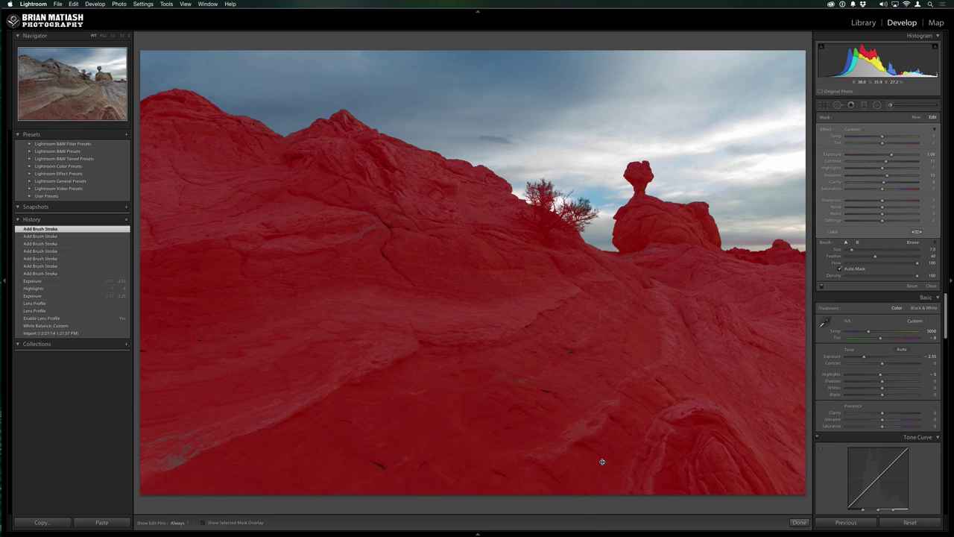
{"action": "key", "text": "o"}
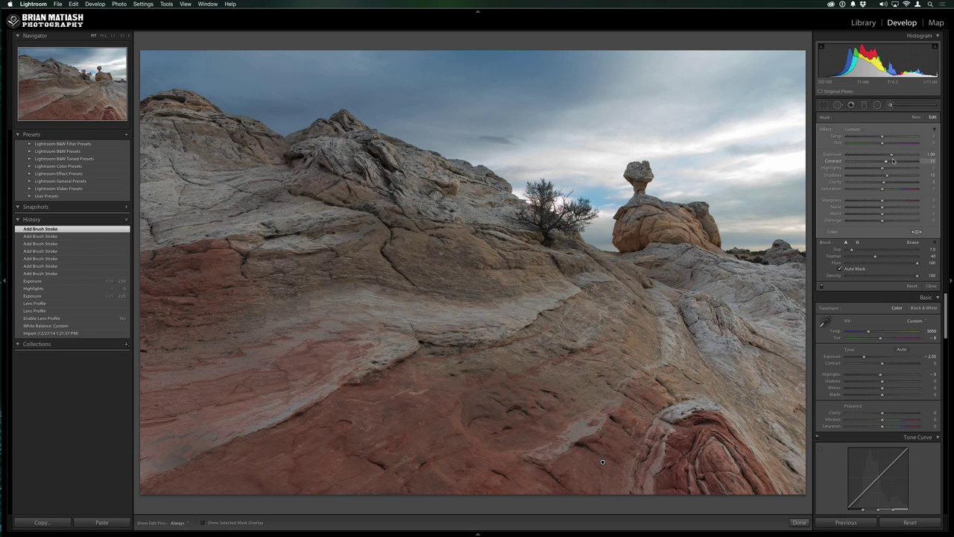
Step: Raise the brush exposure to 1.33, warm Temp to 24 and set Saturation to 16
{"action": "left_click", "coordinate": [892, 155]}
{"action": "left_click_drag", "start_coordinate": [894, 157], "coordinate": [895, 156]}
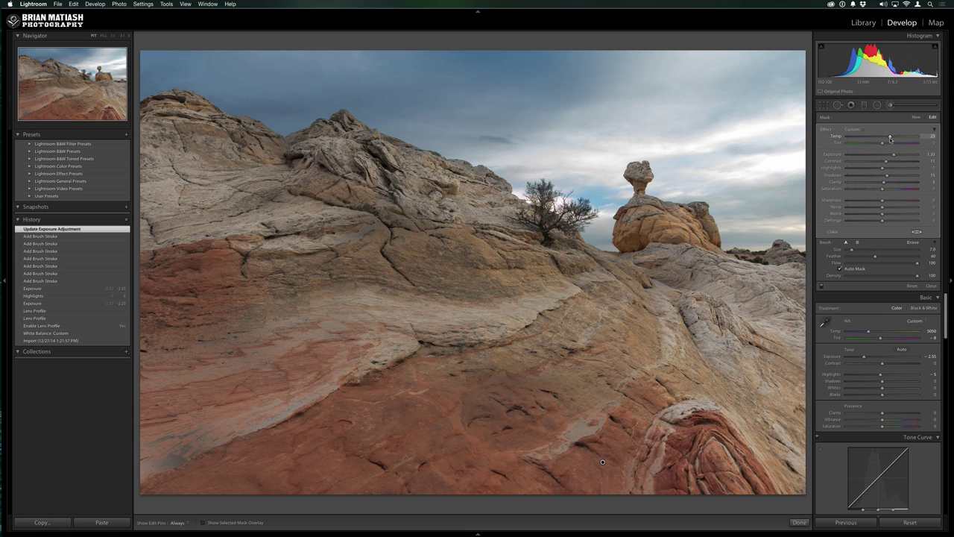
{"action": "left_click", "coordinate": [890, 140]}
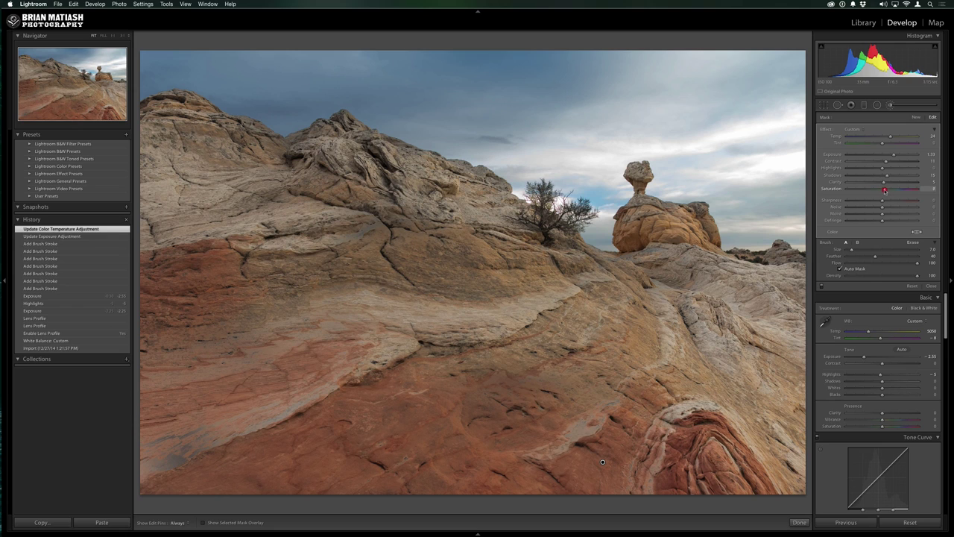
{"action": "left_click_drag", "start_coordinate": [885, 190], "coordinate": [889, 189]}
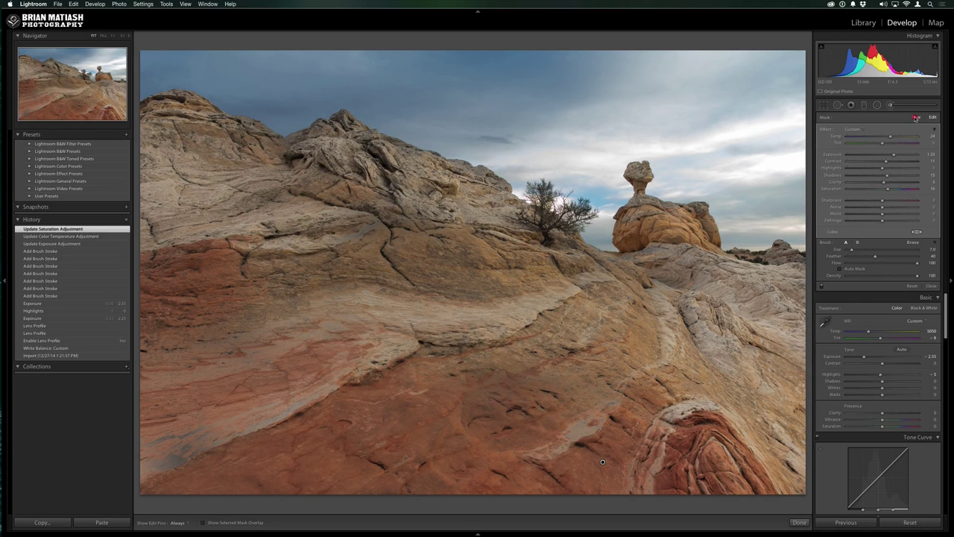
Step: Start a new Exposure brush at 0.31 exposure, with added saturation and contrast 14
{"action": "left_click", "coordinate": [915, 117]}
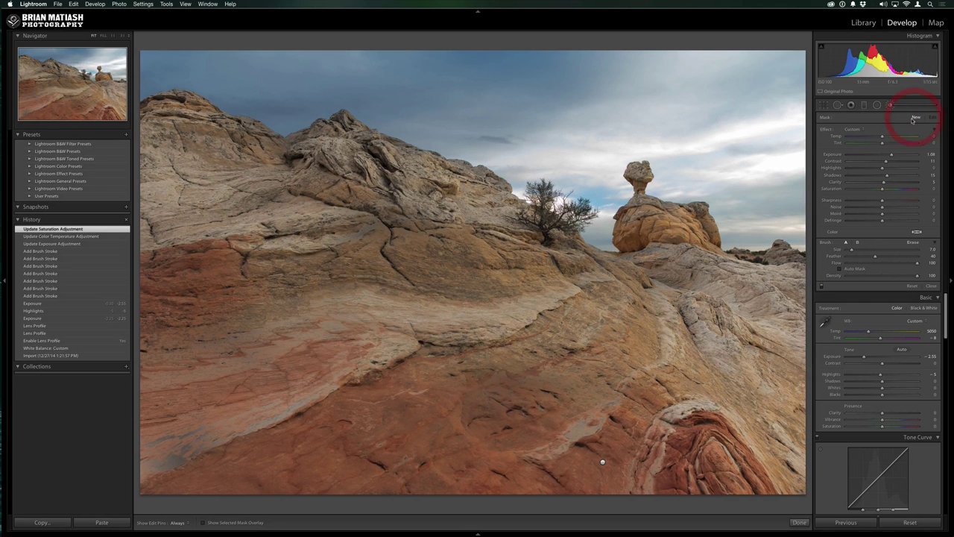
{"action": "left_click", "coordinate": [862, 130]}
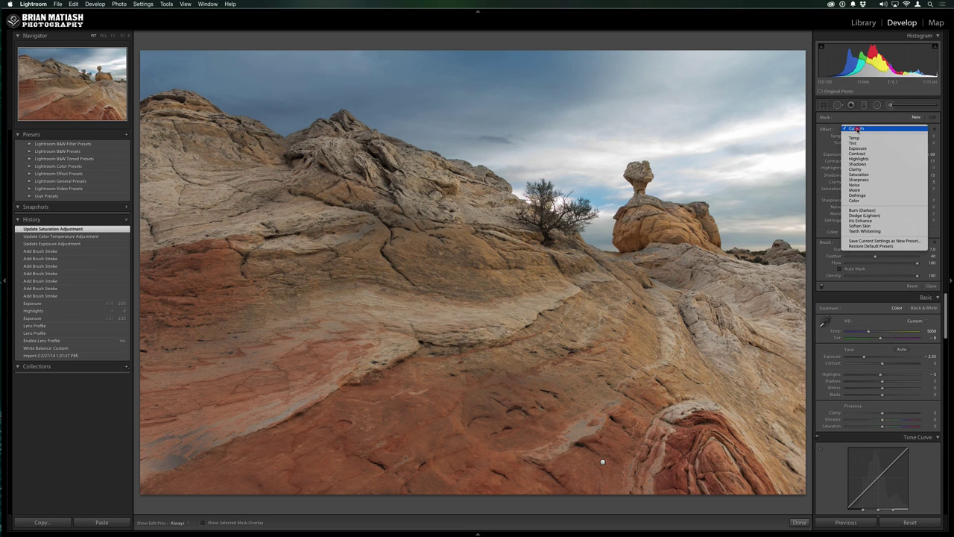
{"action": "left_click", "coordinate": [824, 141]}
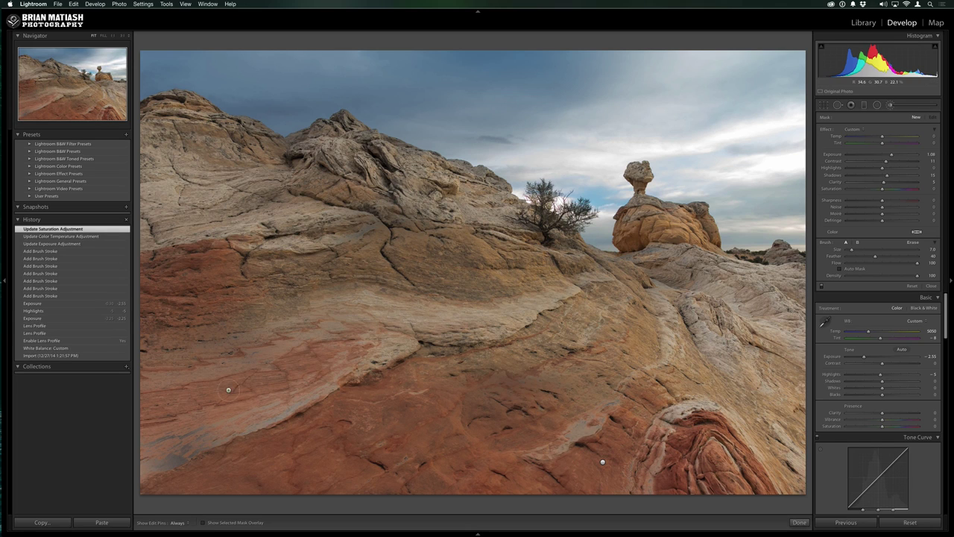
{"action": "left_click", "coordinate": [859, 130]}
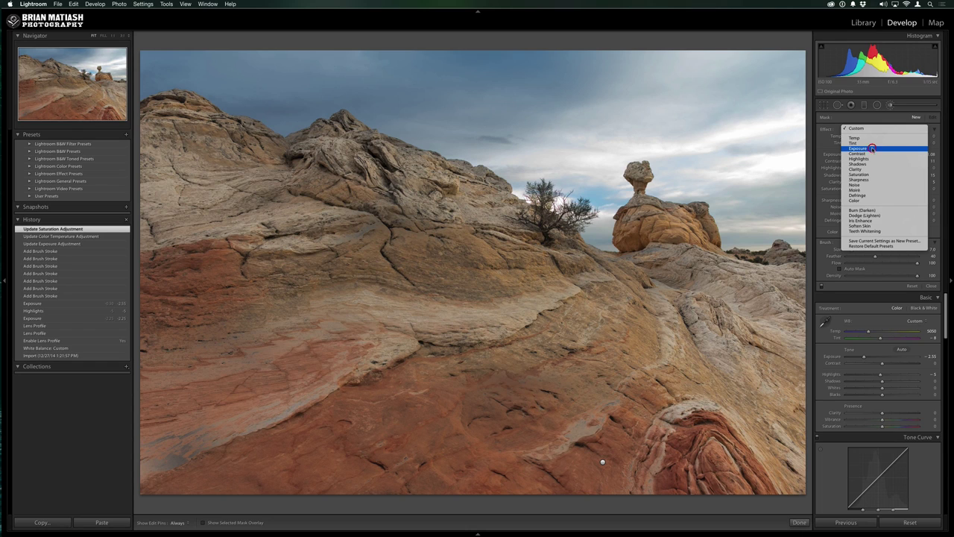
{"action": "left_click", "coordinate": [872, 148]}
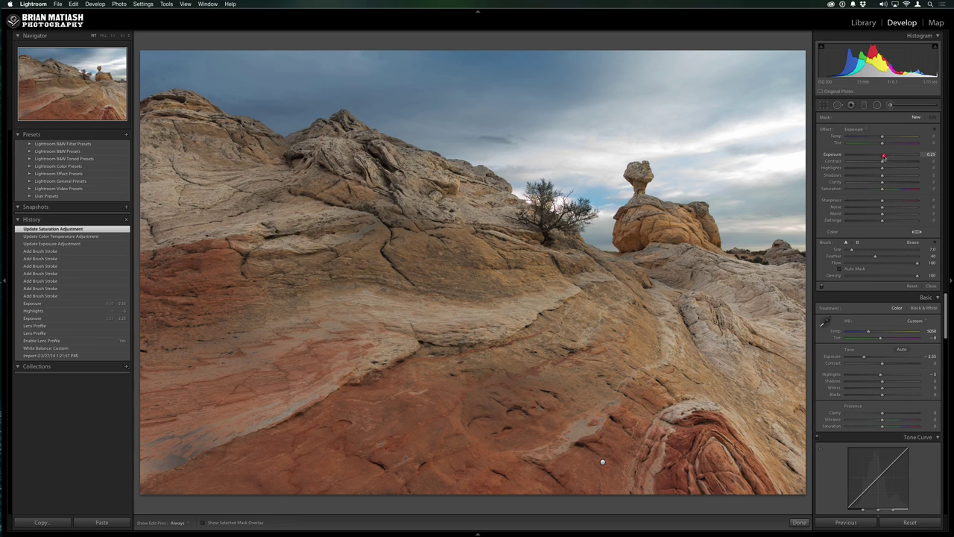
{"action": "left_click_drag", "start_coordinate": [884, 157], "coordinate": [885, 158]}
{"action": "left_click_drag", "start_coordinate": [893, 190], "coordinate": [894, 191]}
{"action": "left_click_drag", "start_coordinate": [882, 161], "coordinate": [887, 161]}
Step: Paint the upper-left sky at brush size 9, enable Auto Mask and show the red mask overlay
{"action": "key", "text": "bracketright"}
{"action": "key", "text": "h"}
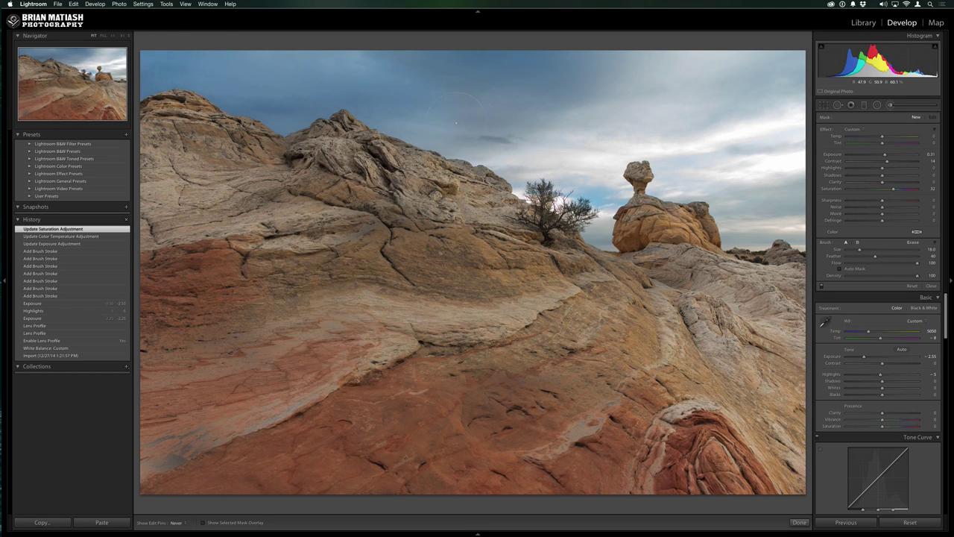
{"action": "left_click_drag", "start_coordinate": [242, 83], "coordinate": [426, 115]}
{"action": "key", "text": "h"}
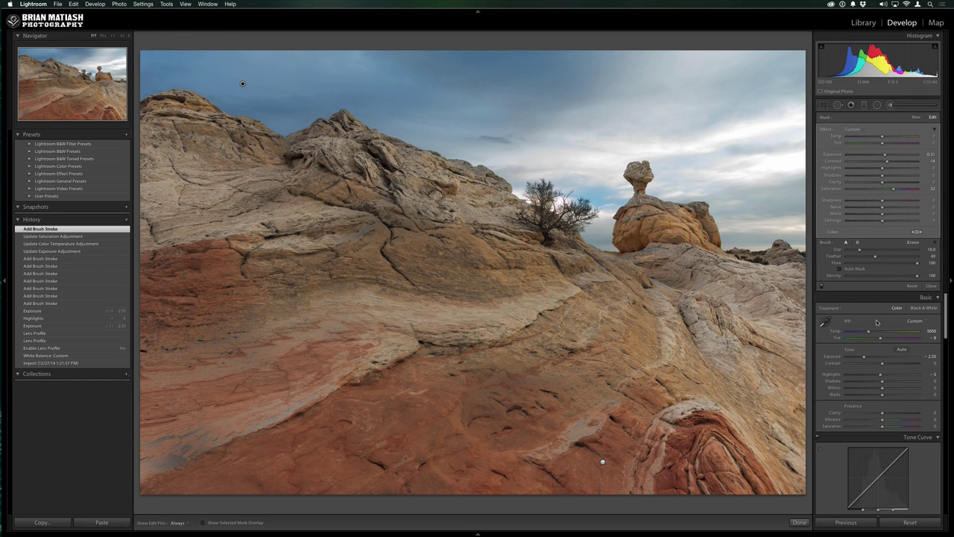
{"action": "left_click", "coordinate": [850, 270]}
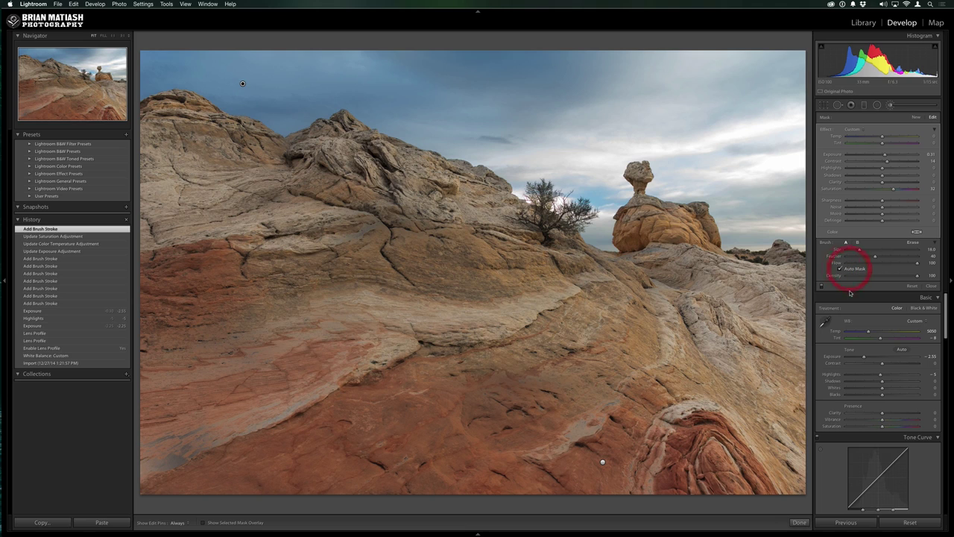
{"action": "left_click", "coordinate": [209, 523]}
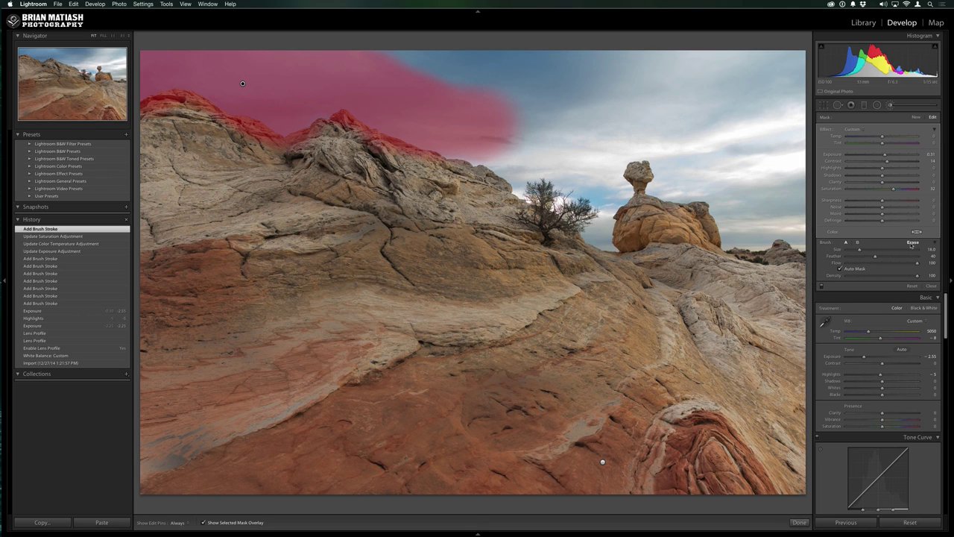
Step: Erase the sky mask where it spills onto the rock peak tops
{"action": "left_click", "coordinate": [912, 243]}
{"action": "key", "text": "alt"}
{"action": "key", "text": "shift+bracketleft"}
{"action": "key", "text": "h"}
{"action": "key", "text": "h"}
{"action": "left_click_drag", "start_coordinate": [345, 133], "coordinate": [342, 140]}
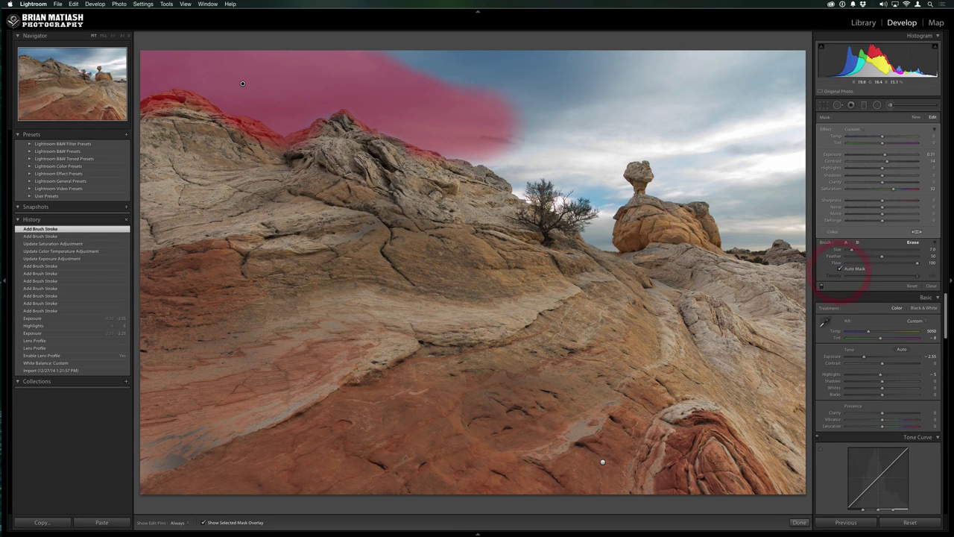
{"action": "key", "text": "h"}
{"action": "mouse_move", "coordinate": [202, 108]}
{"action": "left_mouse_down"}
{"action": "mouse_move", "coordinate": [142, 106]}
{"action": "mouse_move", "coordinate": [188, 102]}
{"action": "mouse_move", "coordinate": [203, 120]}
{"action": "left_mouse_up"}
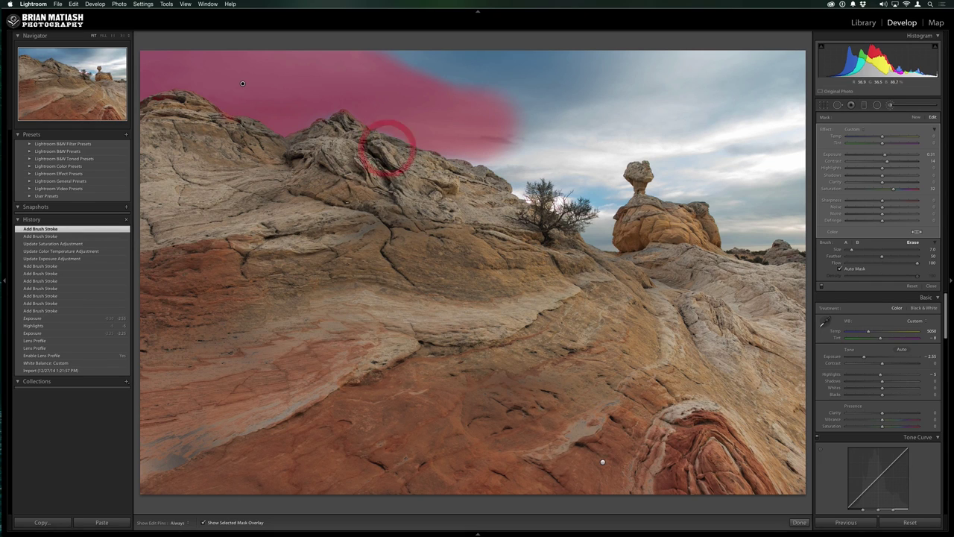
{"action": "left_click", "coordinate": [383, 149]}
{"action": "key", "text": "h"}
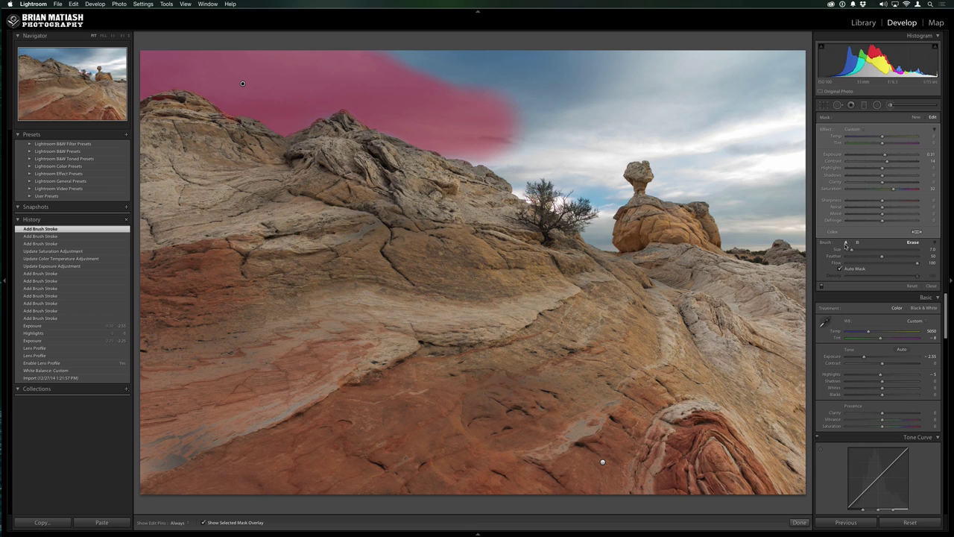
Step: Paint more of the sky back into the mask and hide the red overlay
{"action": "left_click", "coordinate": [845, 242]}
{"action": "key", "text": "h"}
{"action": "mouse_move", "coordinate": [309, 99]}
{"action": "left_mouse_down"}
{"action": "mouse_move", "coordinate": [352, 76]}
{"action": "mouse_move", "coordinate": [410, 119]}
{"action": "left_mouse_up"}
{"action": "key", "text": "h"}
{"action": "left_click", "coordinate": [213, 522]}
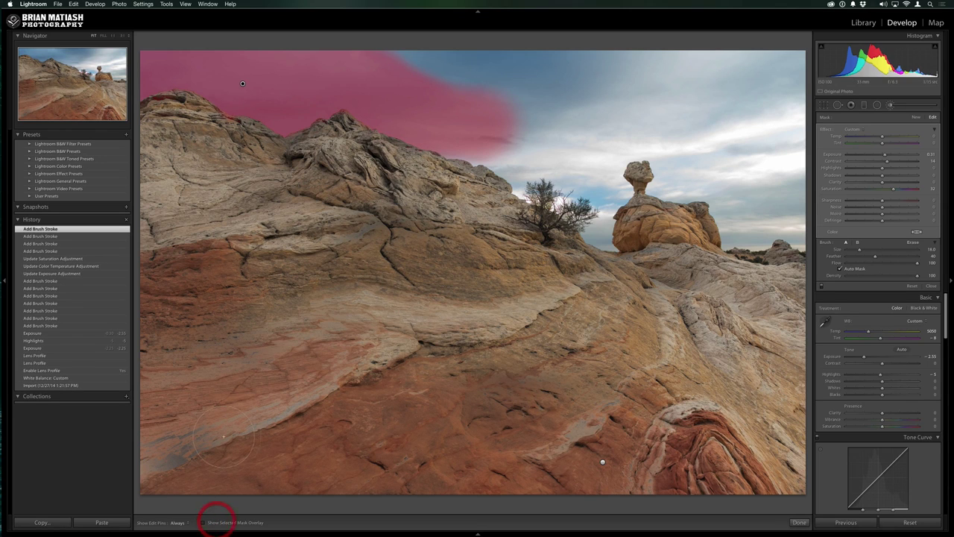
{"action": "key", "text": "h"}
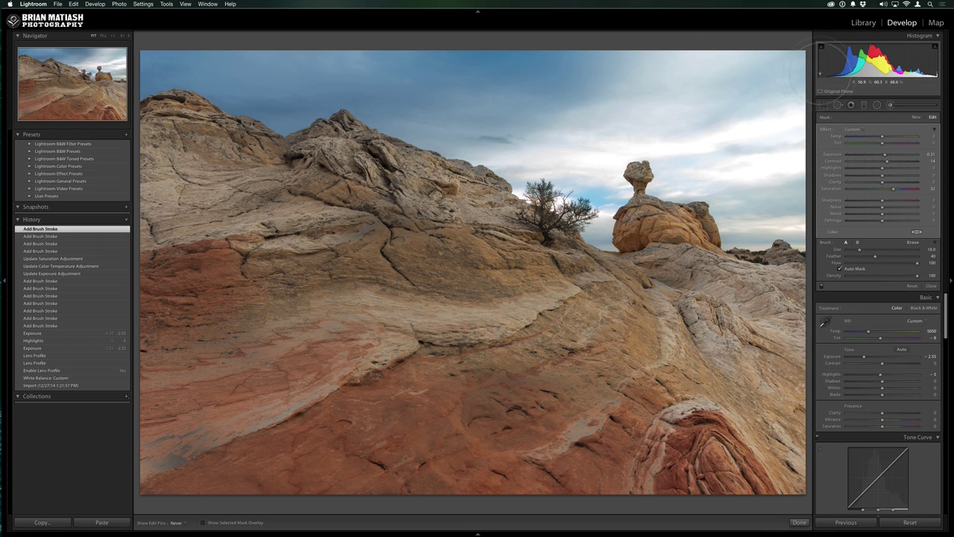
Step: Brush the pale right sky patch and the tree into the sky mask, then close the Adjustment Brush
{"action": "left_click", "coordinate": [604, 190]}
{"action": "key", "text": "h"}
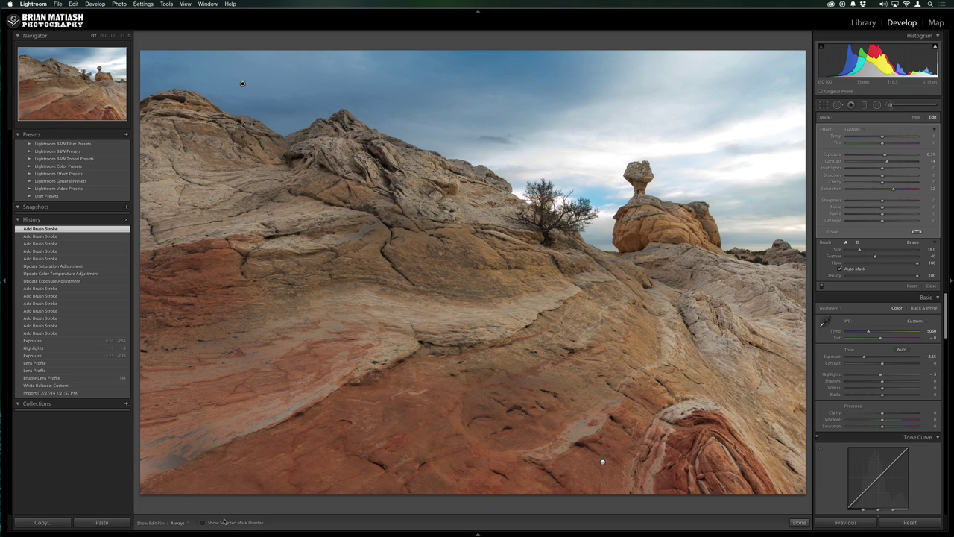
{"action": "left_click", "coordinate": [225, 523]}
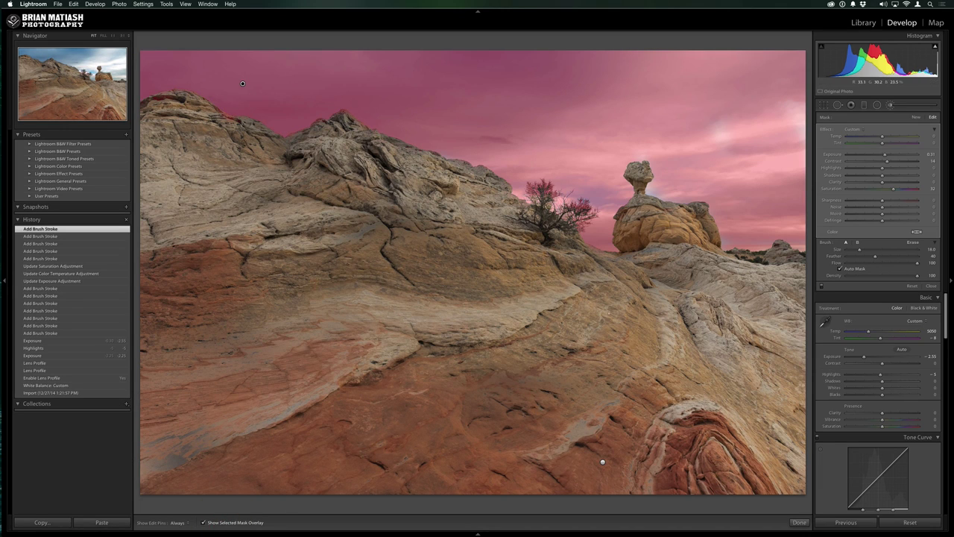
{"action": "key", "text": "h"}
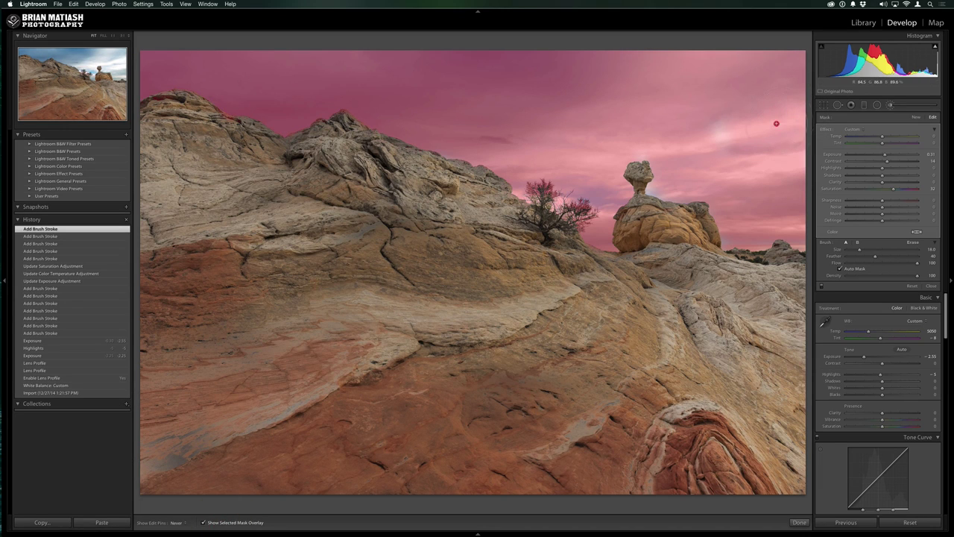
{"action": "left_click", "coordinate": [708, 146]}
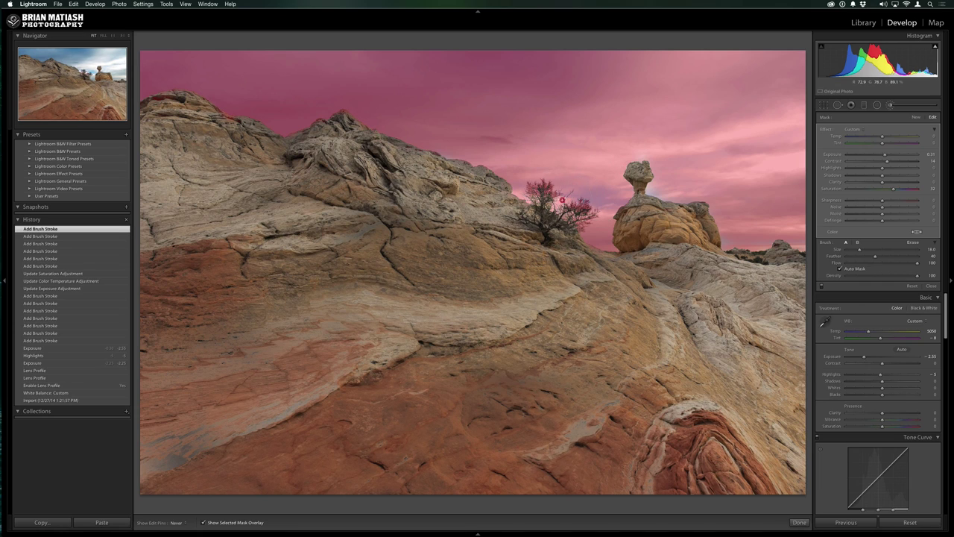
{"action": "mouse_move", "coordinate": [560, 199]}
{"action": "left_mouse_down"}
{"action": "mouse_move", "coordinate": [555, 223]}
{"action": "mouse_move", "coordinate": [550, 179]}
{"action": "left_mouse_up"}
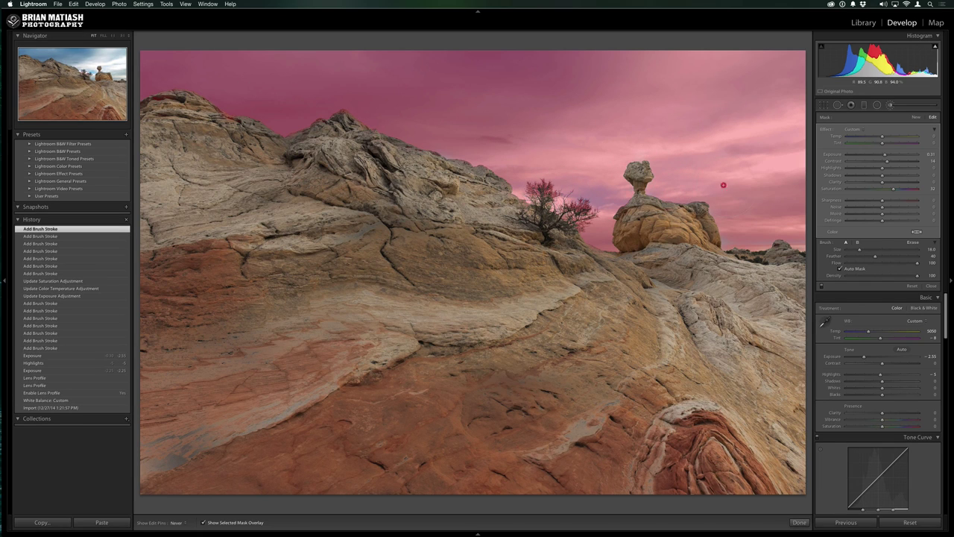
{"action": "left_click_drag", "start_coordinate": [794, 228], "coordinate": [800, 218]}
{"action": "key", "text": "h"}
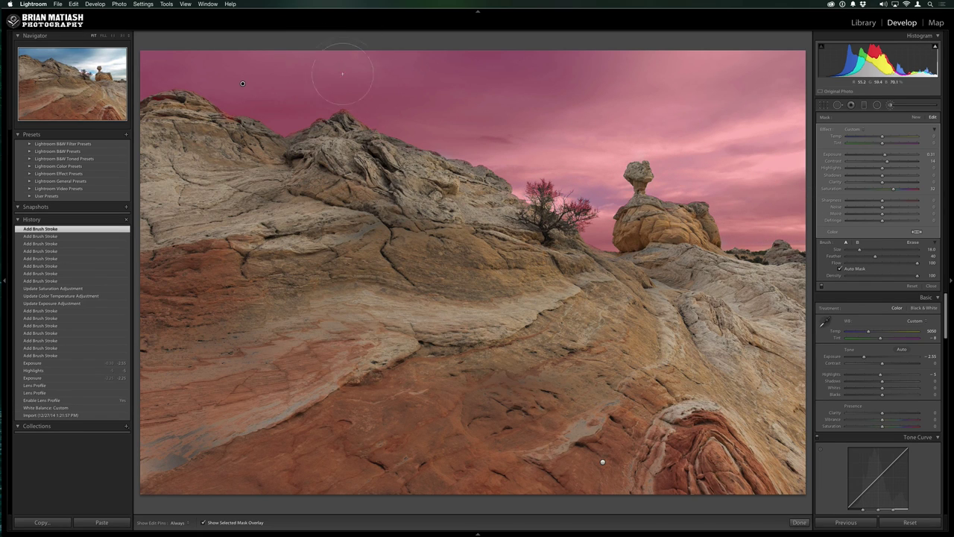
{"action": "left_click", "coordinate": [890, 106]}
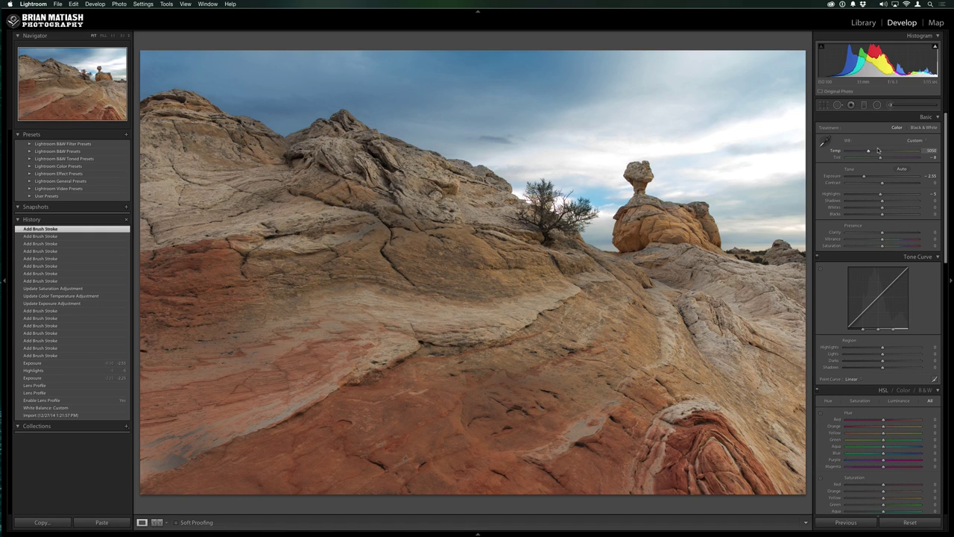
{"action": "key", "text": "backslash"}
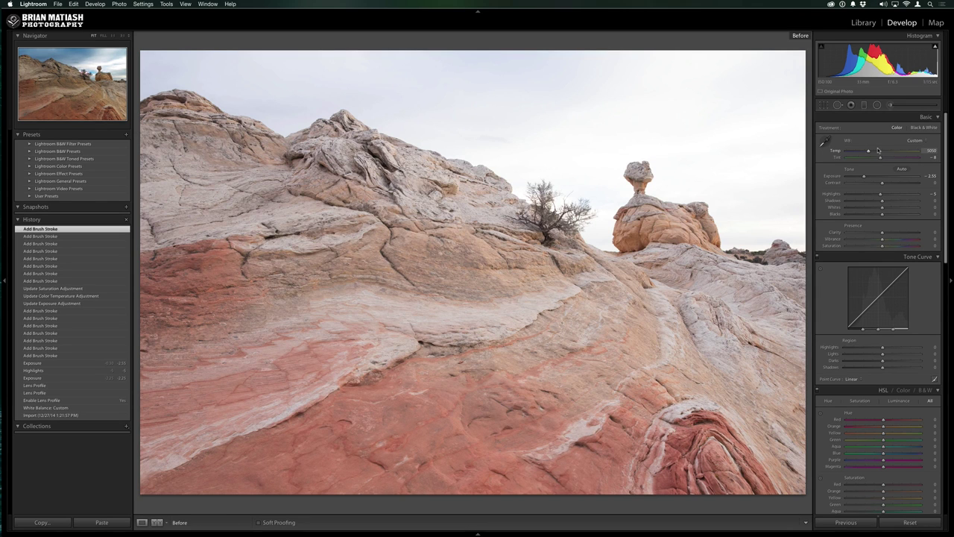
{"action": "key", "text": "backslash"}
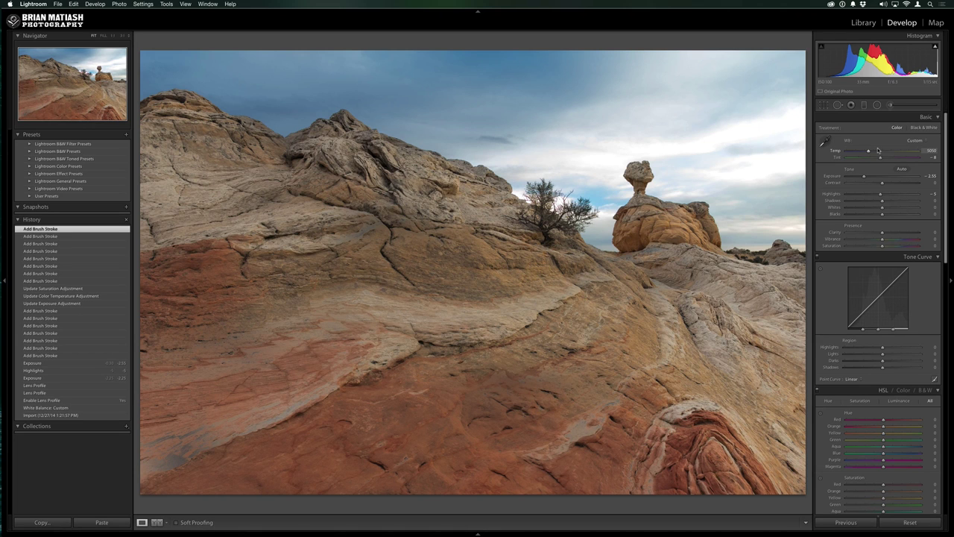
{"action": "key", "text": "backslash"}
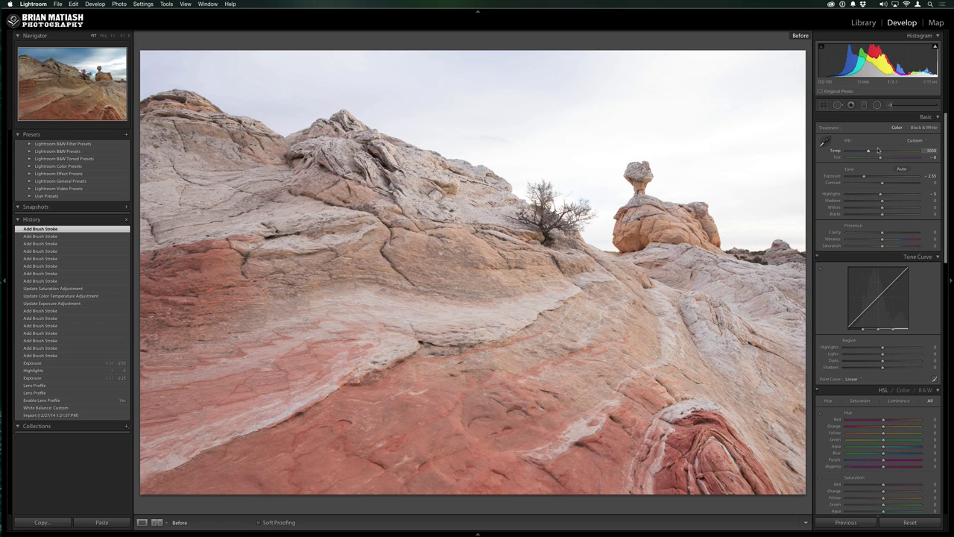
{"action": "key", "text": "backslash"}
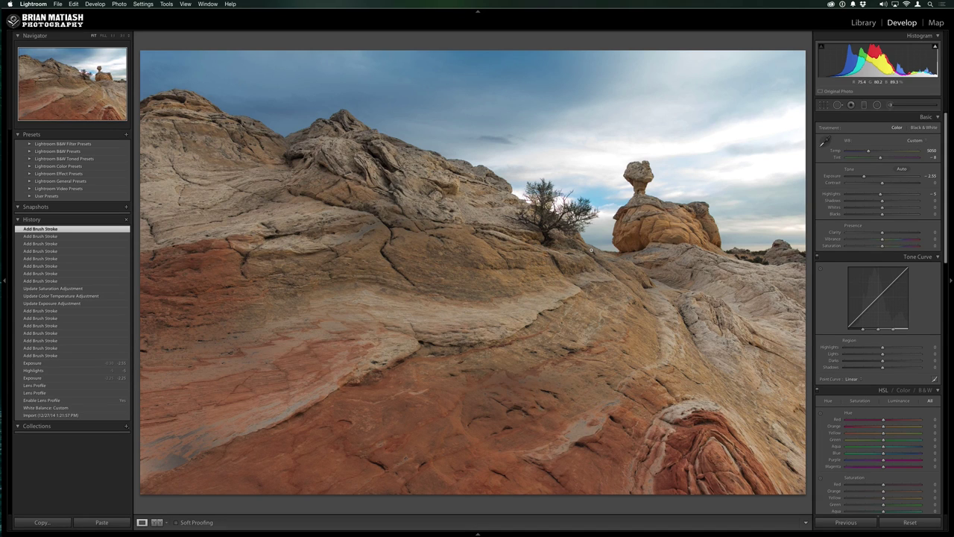
Step: Start a Radial Filter with the Exposure effect set to 0.58
{"action": "left_click", "coordinate": [877, 106]}
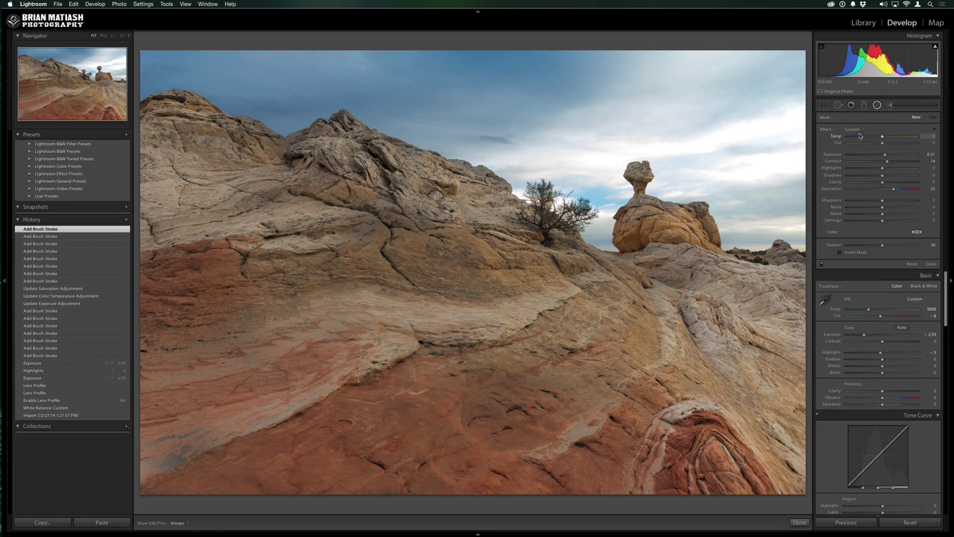
{"action": "left_click", "coordinate": [857, 129]}
{"action": "left_click", "coordinate": [858, 150]}
{"action": "left_click_drag", "start_coordinate": [888, 157], "coordinate": [885, 155]}
Step: Draw a tilted ellipse over the central rock slope and enlarge it toward the upper-right sky
{"action": "mouse_move", "coordinate": [482, 258]}
{"action": "left_mouse_down"}
{"action": "mouse_move", "coordinate": [366, 281]}
{"action": "mouse_move", "coordinate": [322, 301]}
{"action": "left_mouse_up"}
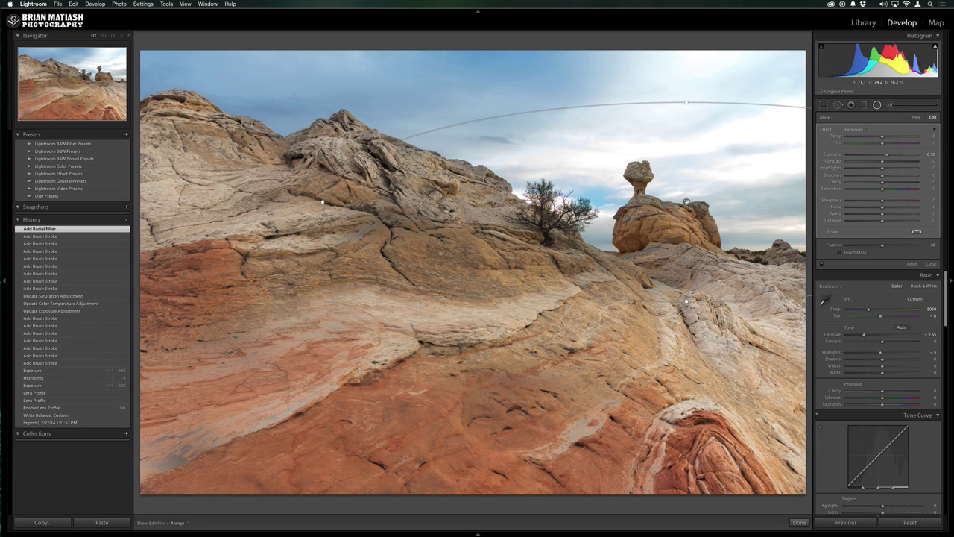
{"action": "mouse_move", "coordinate": [686, 201]}
{"action": "left_mouse_down"}
{"action": "mouse_move", "coordinate": [505, 270]}
{"action": "mouse_move", "coordinate": [437, 266]}
{"action": "left_mouse_up"}
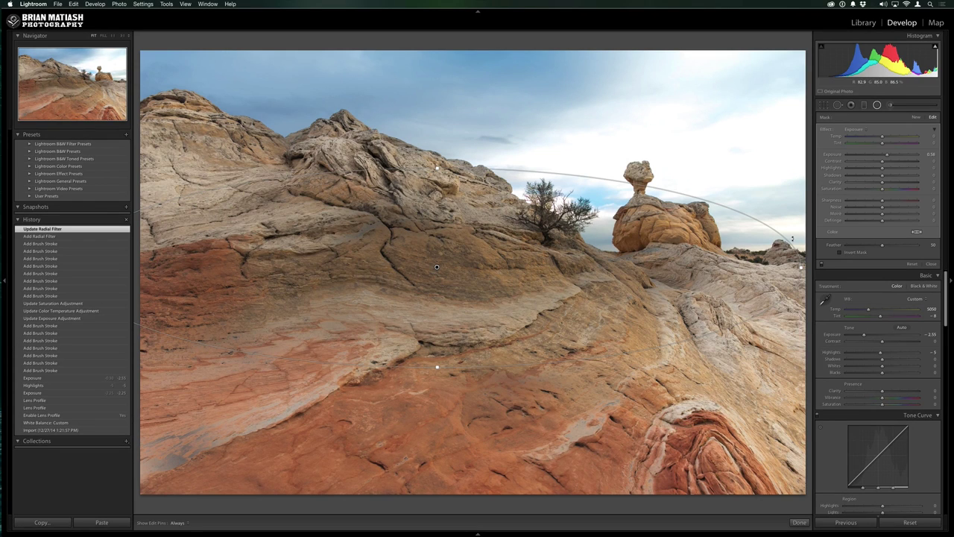
{"action": "left_click_drag", "start_coordinate": [785, 208], "coordinate": [712, 95]}
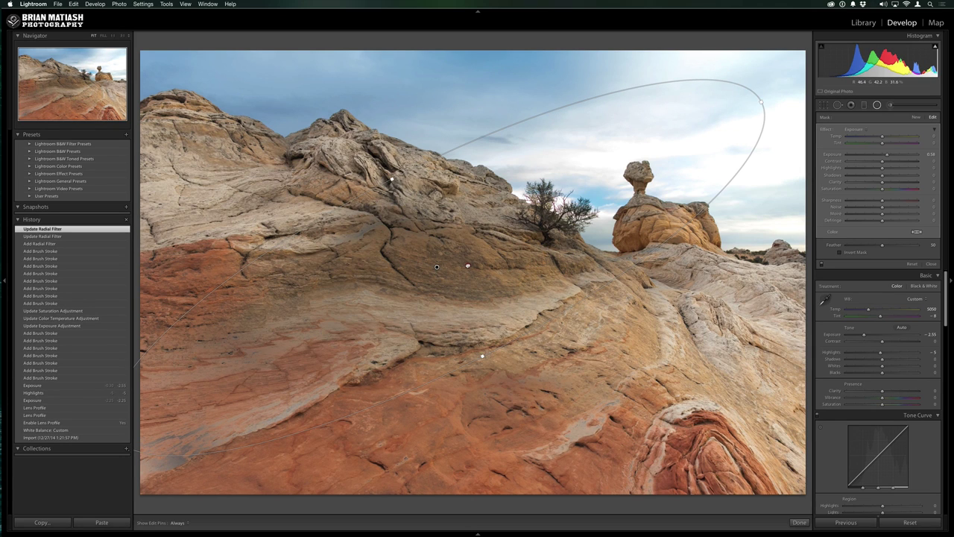
{"action": "left_click_drag", "start_coordinate": [437, 266], "coordinate": [476, 292]}
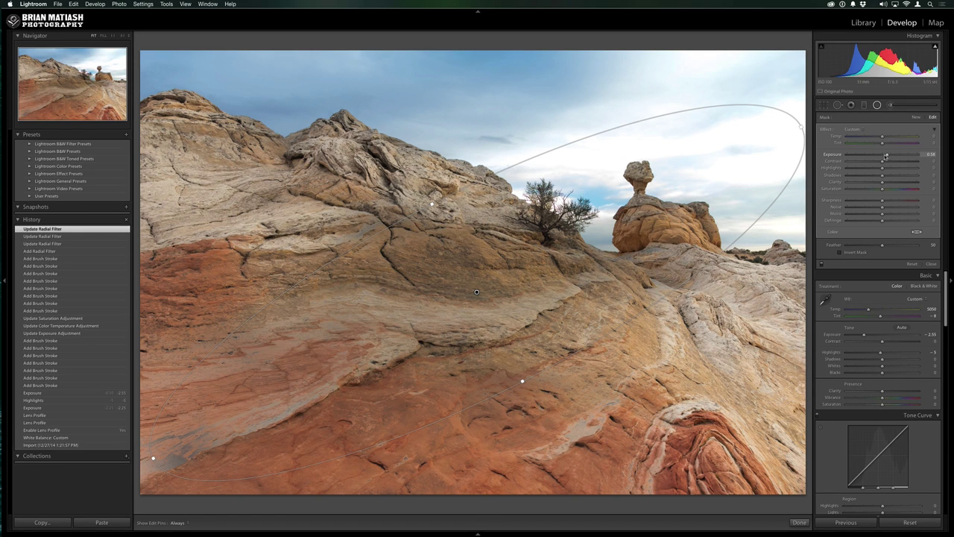
Step: Set the radial filter's exposure to -0.35, check its hard edge at Feather 0, then re-soften it
{"action": "left_click_drag", "start_coordinate": [884, 158], "coordinate": [882, 157]}
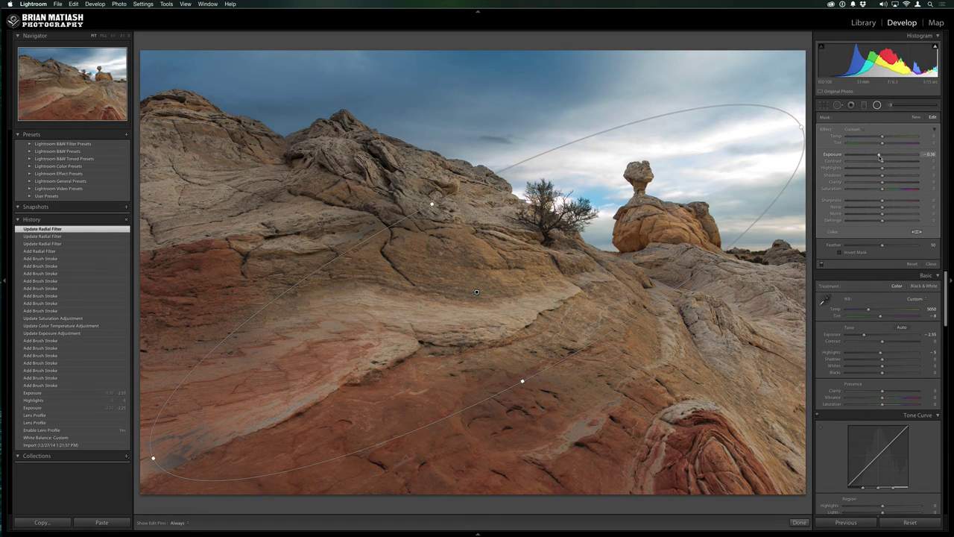
{"action": "left_click_drag", "start_coordinate": [879, 157], "coordinate": [880, 158]}
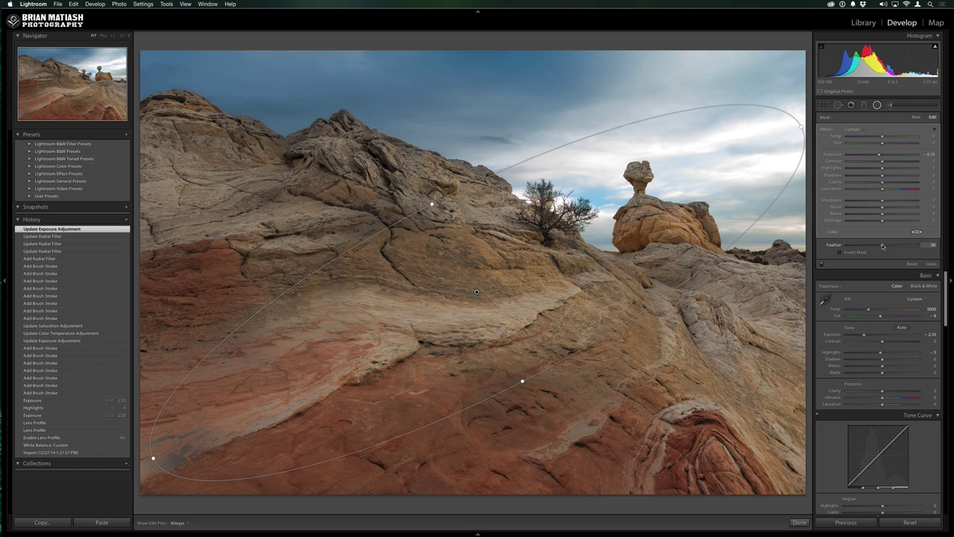
{"action": "left_click_drag", "start_coordinate": [857, 247], "coordinate": [811, 246]}
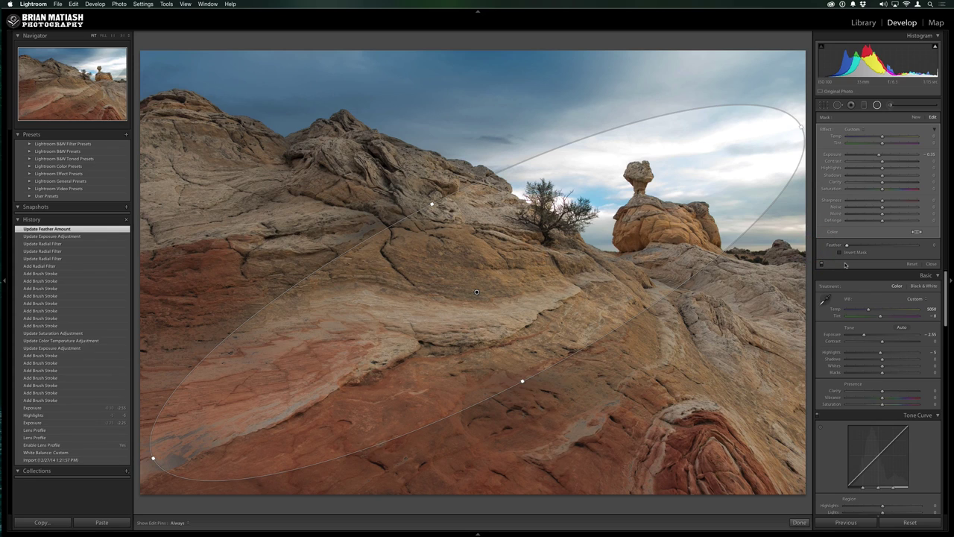
{"action": "key", "text": "h"}
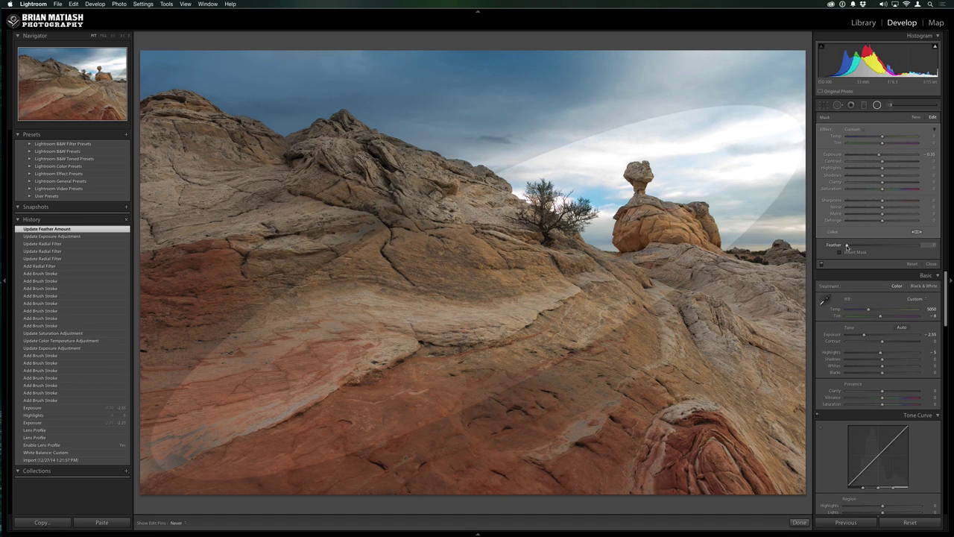
{"action": "left_click_drag", "start_coordinate": [846, 245], "coordinate": [872, 246]}
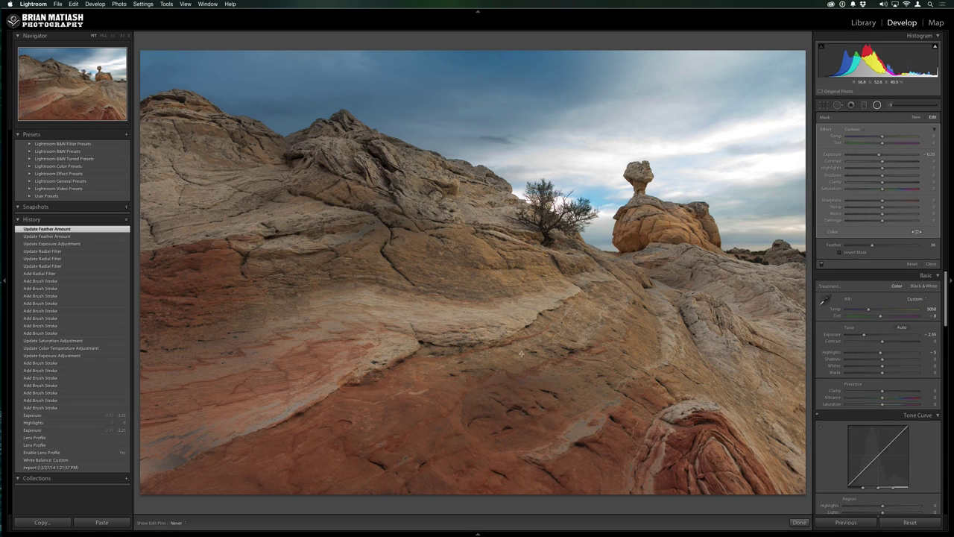
{"action": "key", "text": "h"}
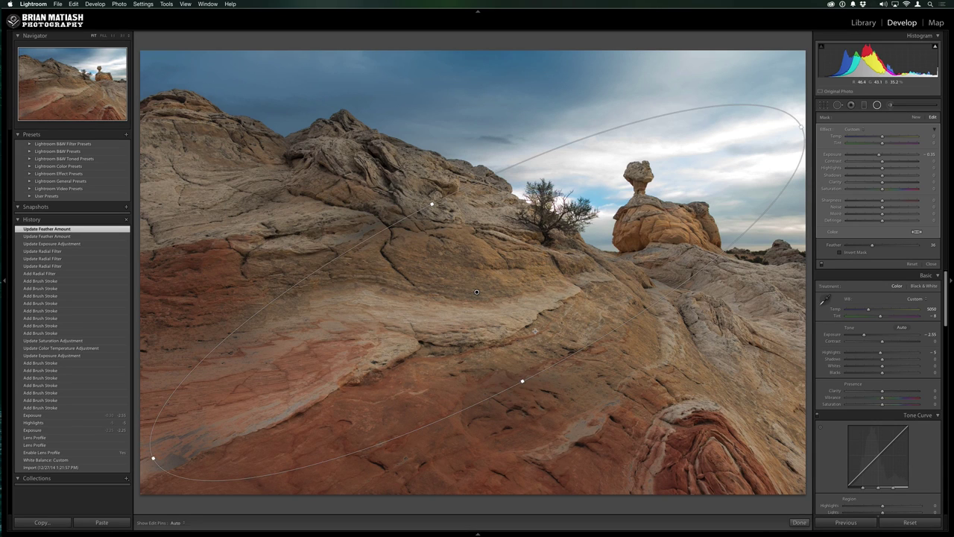
Step: Draw a second radial ellipse stretched toward the upper right, with exposure around -1.04
{"action": "left_click", "coordinate": [914, 117]}
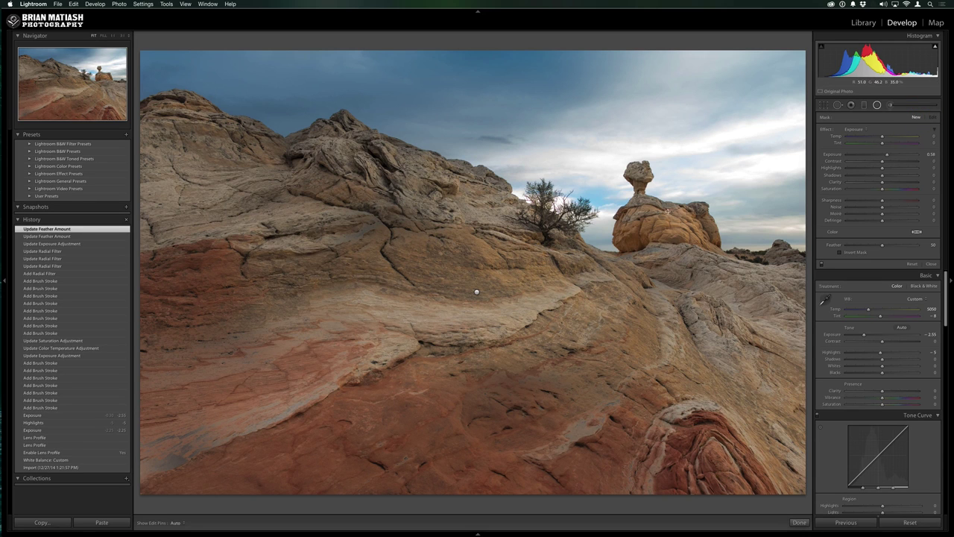
{"action": "left_click_drag", "start_coordinate": [656, 196], "coordinate": [251, 274]}
{"action": "left_click_drag", "start_coordinate": [670, 180], "coordinate": [369, 279]}
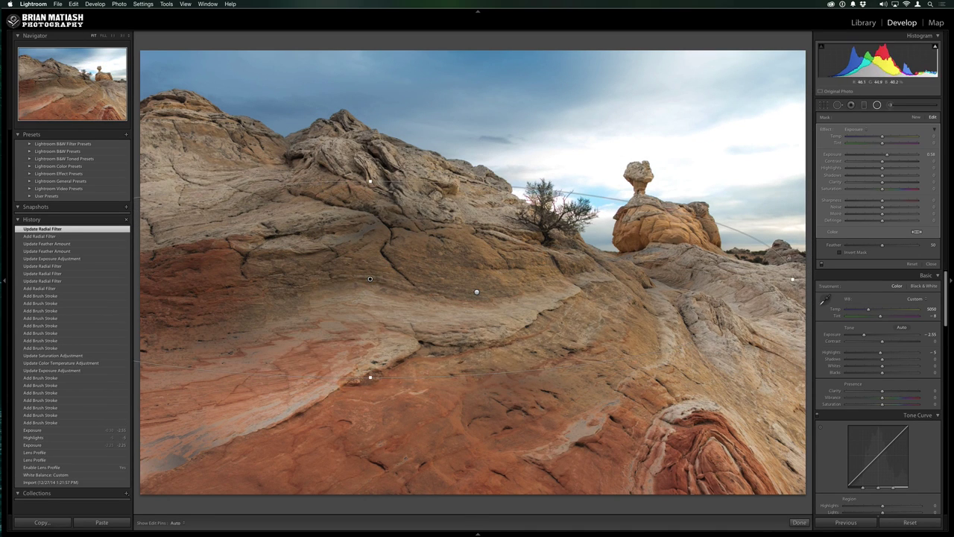
{"action": "left_click_drag", "start_coordinate": [792, 257], "coordinate": [711, 142]}
{"action": "left_click_drag", "start_coordinate": [370, 278], "coordinate": [490, 274]}
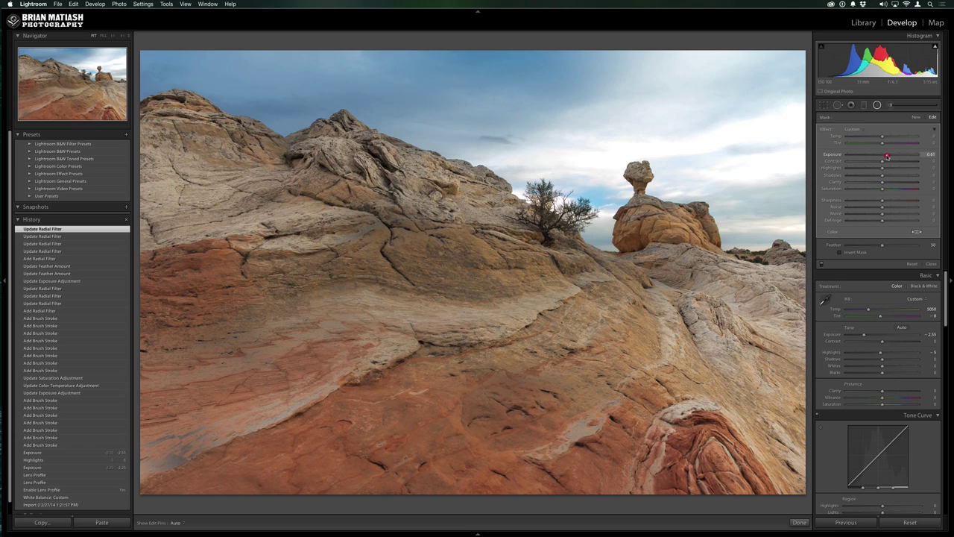
{"action": "mouse_move", "coordinate": [887, 156]}
{"action": "left_mouse_down"}
{"action": "mouse_move", "coordinate": [870, 157]}
{"action": "mouse_move", "coordinate": [888, 155]}
{"action": "left_mouse_up"}
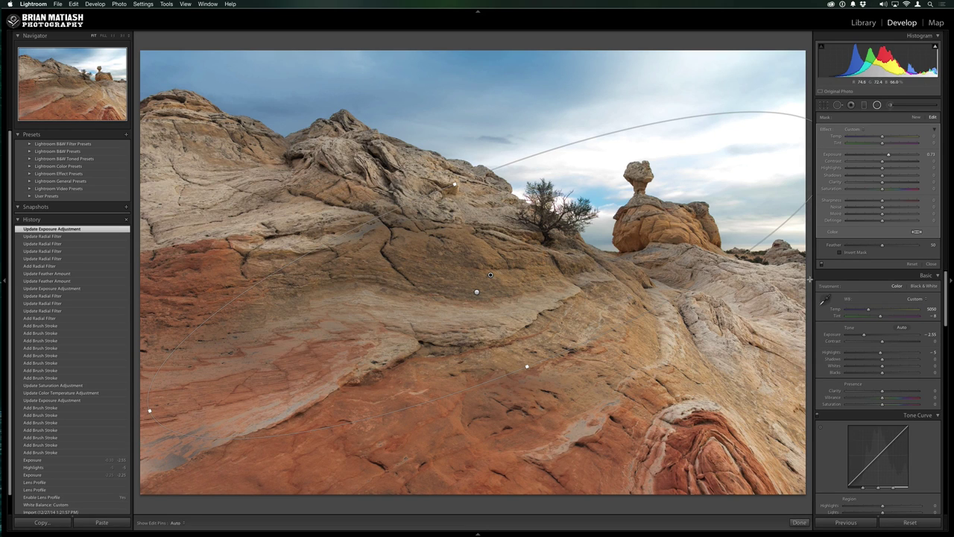
Step: Invert the mask, reshape the ellipse from lower-left foreground up to the sky, and lower its exposure
{"action": "left_click", "coordinate": [856, 253]}
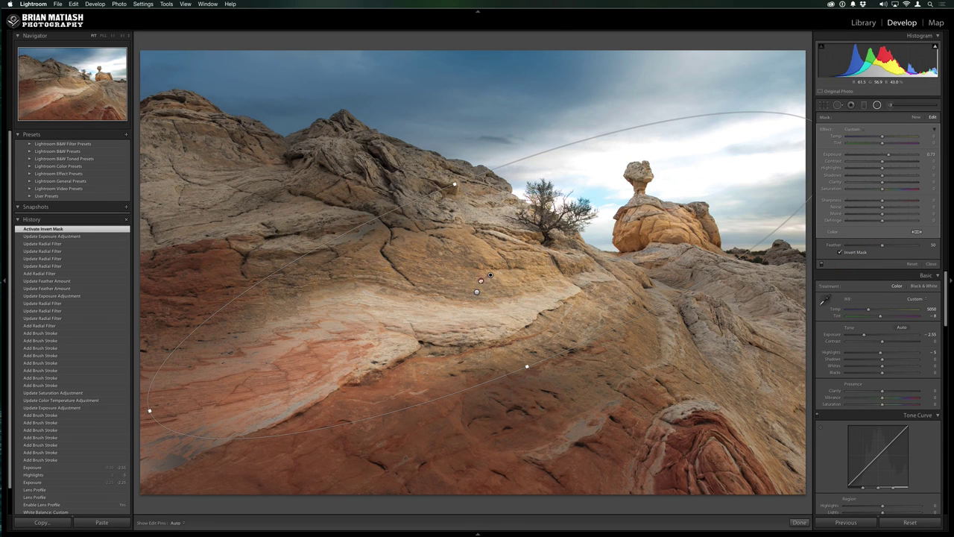
{"action": "left_click_drag", "start_coordinate": [489, 275], "coordinate": [465, 298]}
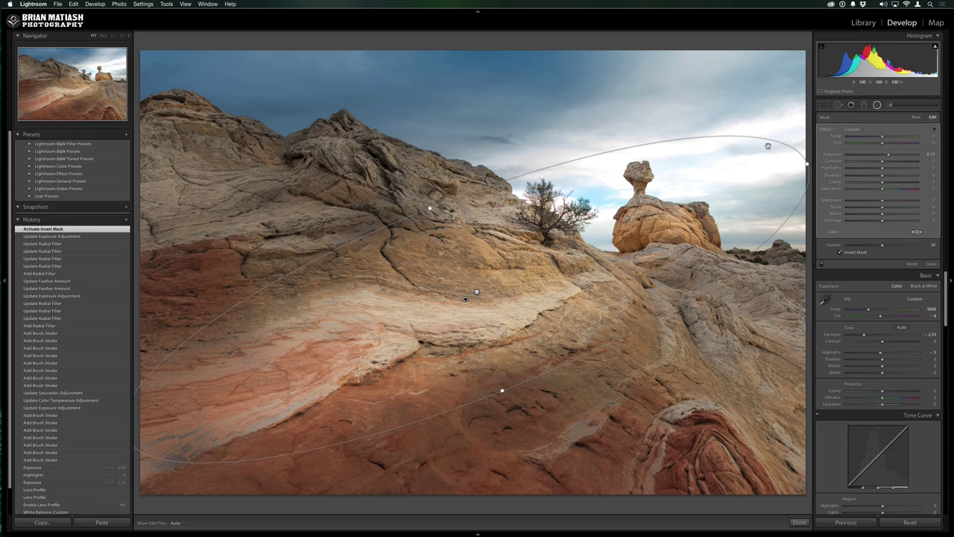
{"action": "left_click_drag", "start_coordinate": [800, 148], "coordinate": [792, 138]}
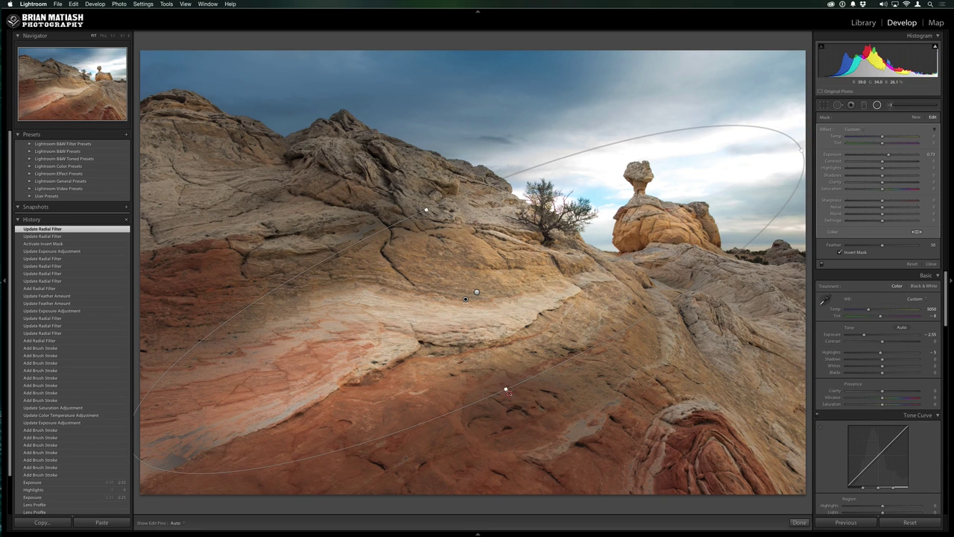
{"action": "mouse_move", "coordinate": [506, 390]}
{"action": "left_mouse_down"}
{"action": "mouse_move", "coordinate": [503, 400]}
{"action": "mouse_move", "coordinate": [511, 395]}
{"action": "left_mouse_up"}
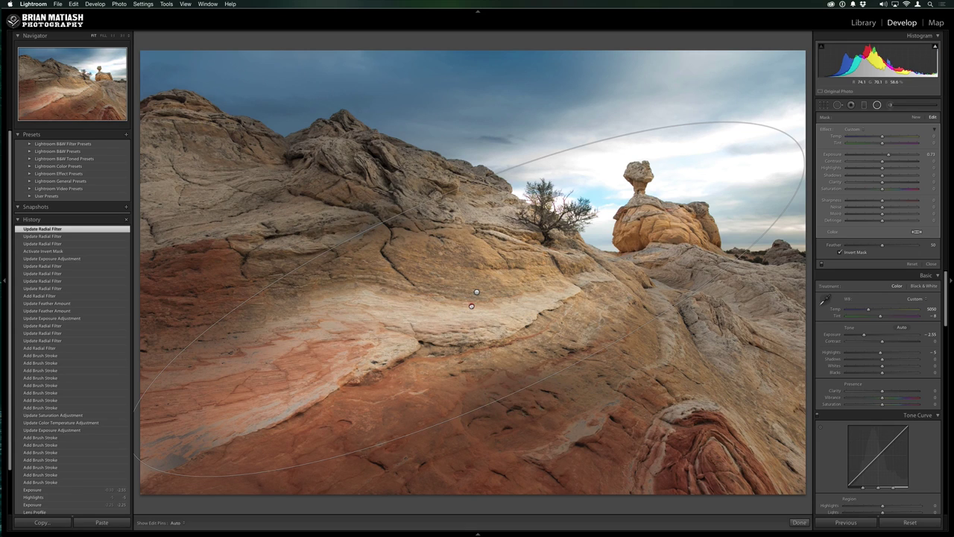
{"action": "left_click", "coordinate": [471, 305]}
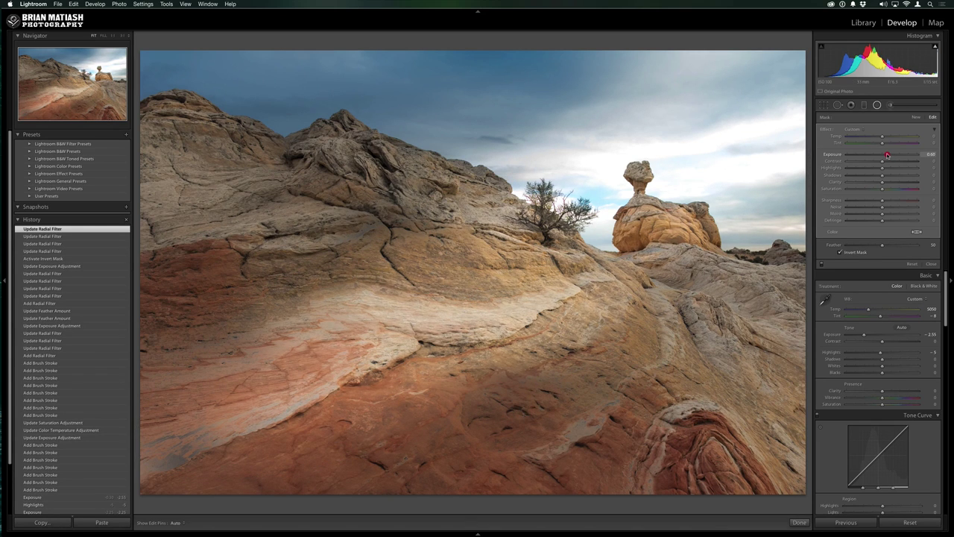
{"action": "left_click_drag", "start_coordinate": [887, 154], "coordinate": [890, 192]}
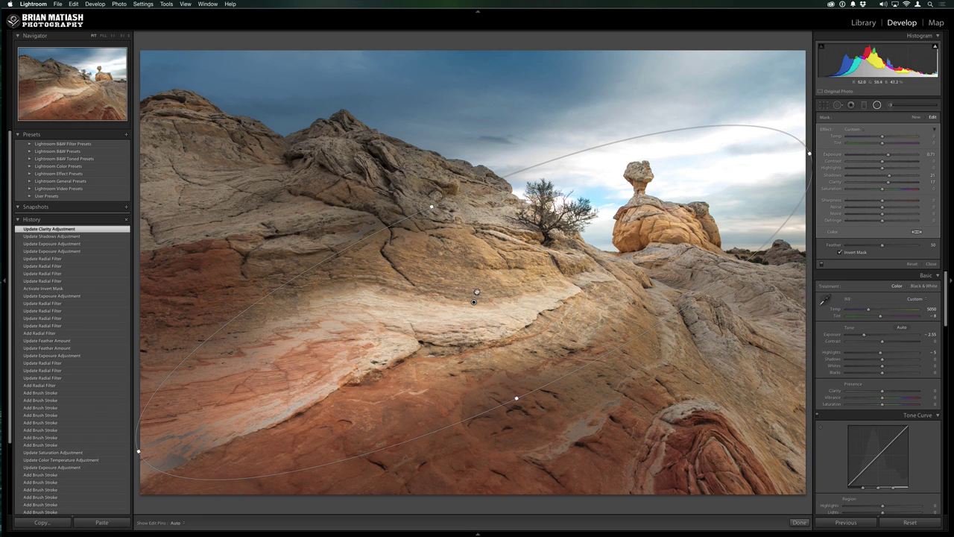
Step: Nudge the other radial filter's exposure to about 0.15 and hide the filter outlines and pins
{"action": "left_click", "coordinate": [477, 291]}
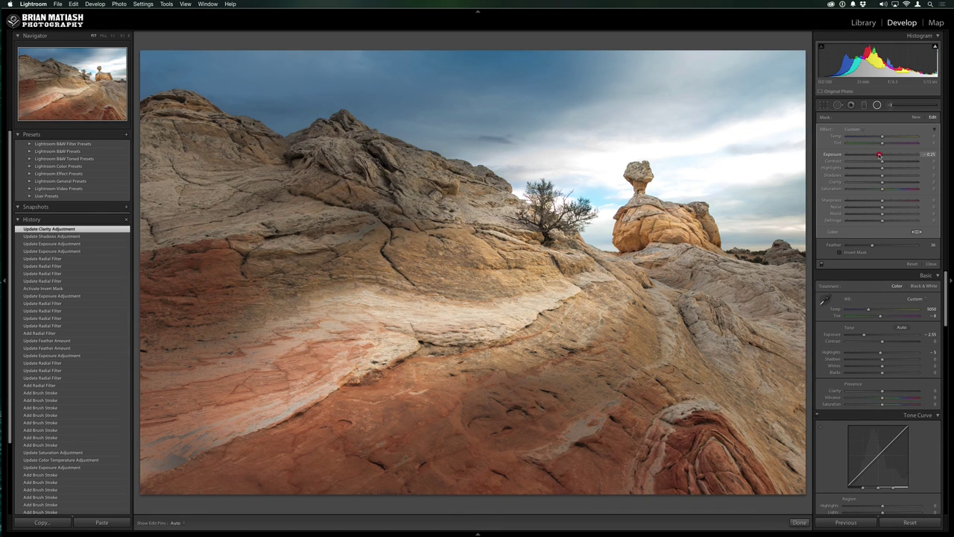
{"action": "left_click_drag", "start_coordinate": [881, 157], "coordinate": [890, 177]}
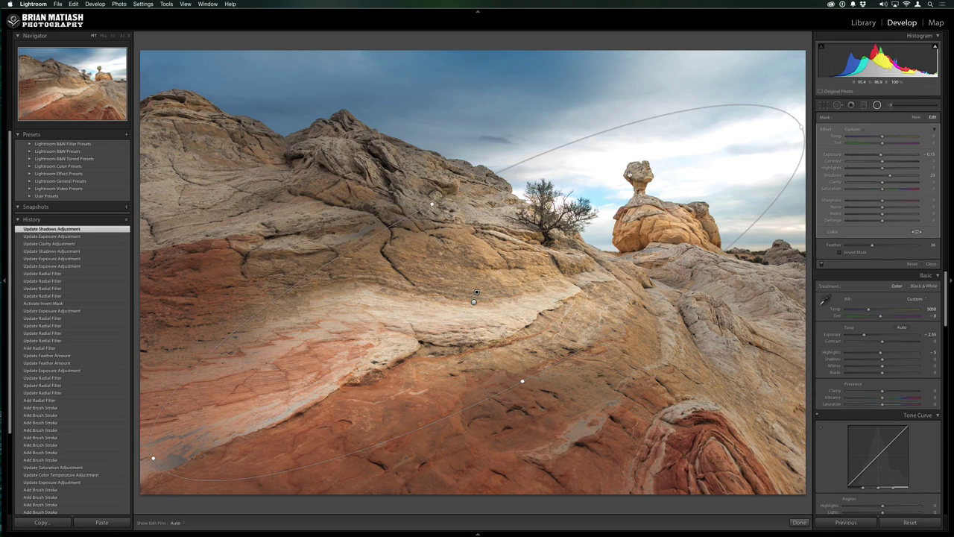
{"action": "key", "text": "h"}
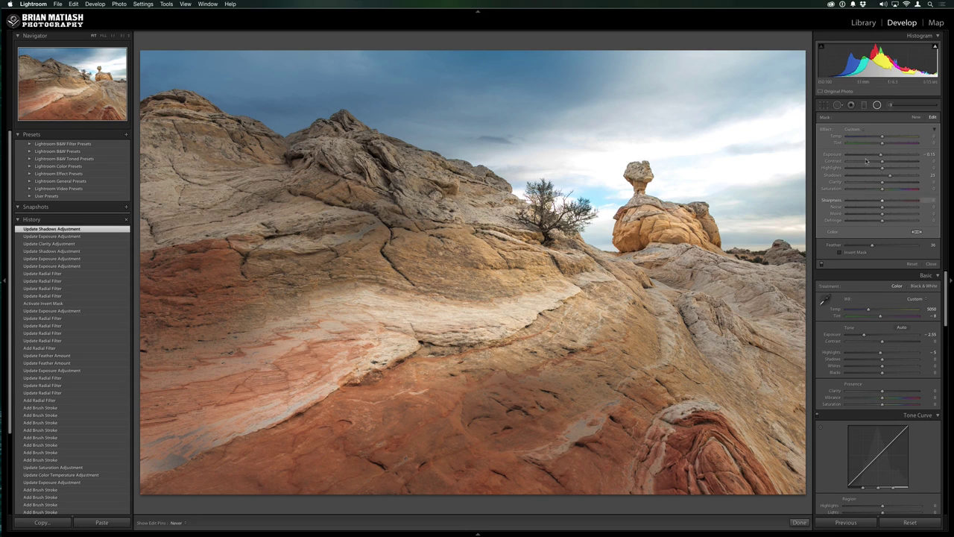
Step: Set up a new Adjustment Brush with the Exposure effect at 0.41
{"action": "left_click", "coordinate": [890, 105]}
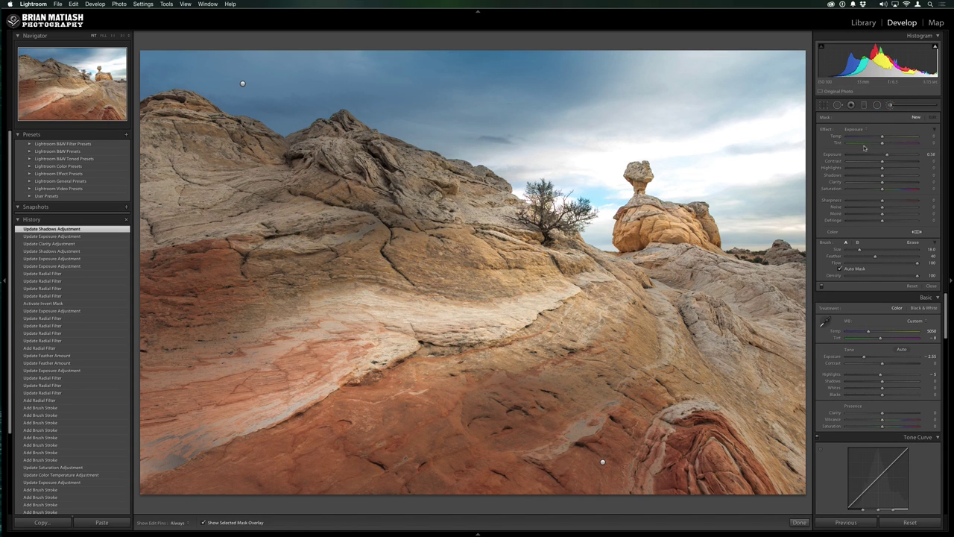
{"action": "left_click", "coordinate": [858, 131]}
{"action": "left_click", "coordinate": [857, 128]}
{"action": "left_click", "coordinate": [887, 156]}
{"action": "left_click_drag", "start_coordinate": [885, 156], "coordinate": [884, 157]}
Step: Paint brightening along the pale white rock band from the centre to the lower left
{"action": "key", "text": "h"}
{"action": "mouse_move", "coordinate": [530, 299]}
{"action": "left_mouse_down"}
{"action": "mouse_move", "coordinate": [511, 308]}
{"action": "mouse_move", "coordinate": [596, 276]}
{"action": "left_mouse_up"}
{"action": "key", "text": "h"}
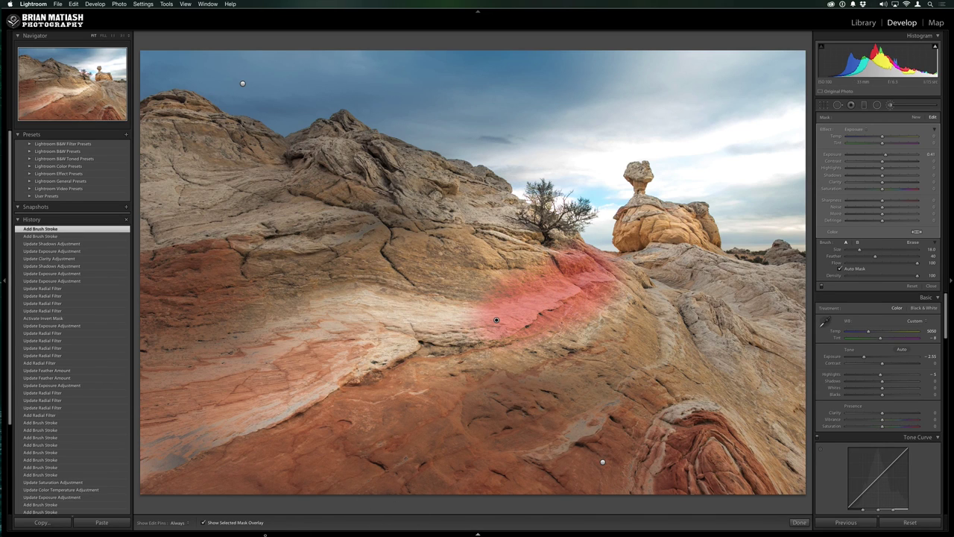
{"action": "left_click", "coordinate": [233, 524]}
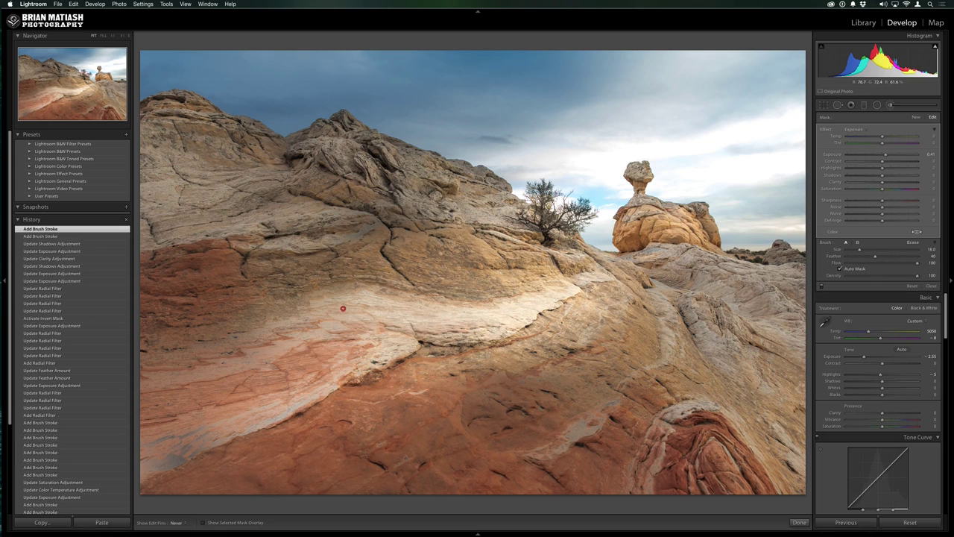
{"action": "mouse_move", "coordinate": [465, 316]}
{"action": "left_mouse_down"}
{"action": "mouse_move", "coordinate": [321, 319]}
{"action": "mouse_move", "coordinate": [302, 328]}
{"action": "left_mouse_up"}
{"action": "left_click_drag", "start_coordinate": [349, 376], "coordinate": [328, 373]}
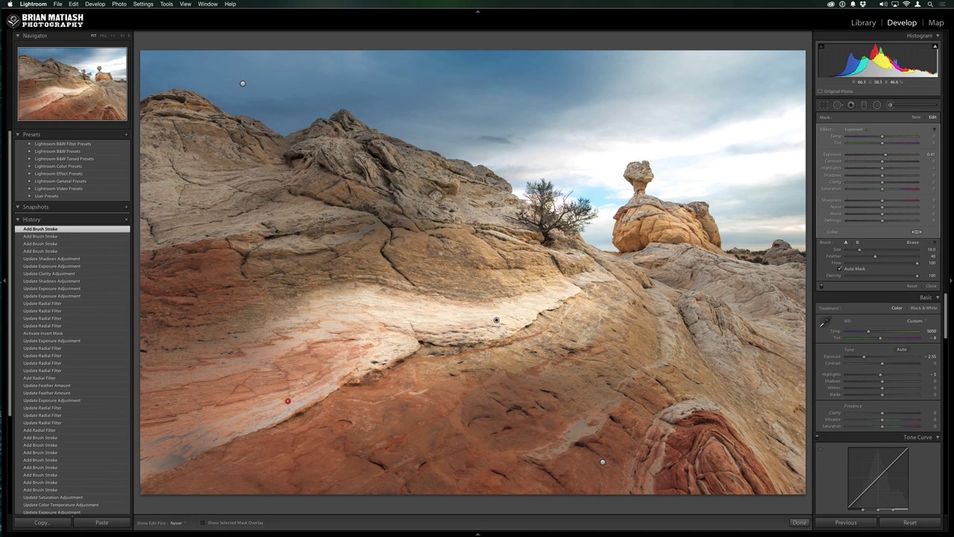
{"action": "left_click_drag", "start_coordinate": [198, 447], "coordinate": [239, 407]}
{"action": "key", "text": "h"}
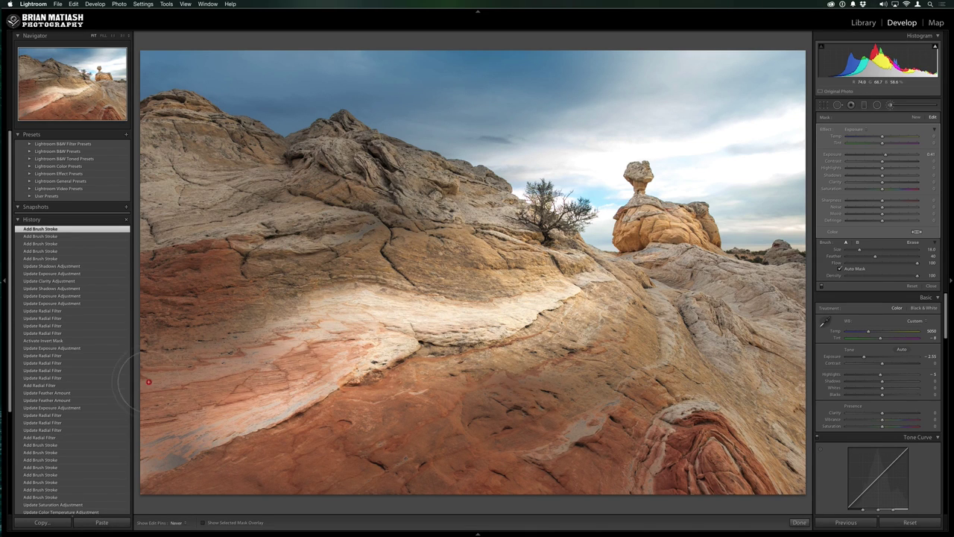
{"action": "left_click_drag", "start_coordinate": [145, 376], "coordinate": [268, 350]}
{"action": "key", "text": "h"}
Step: Brighten the streaked rock right of centre with several strokes toward the lower right
{"action": "scroll", "coordinate": [581, 431], "scroll_direction": "down", "scroll_amount": 8}
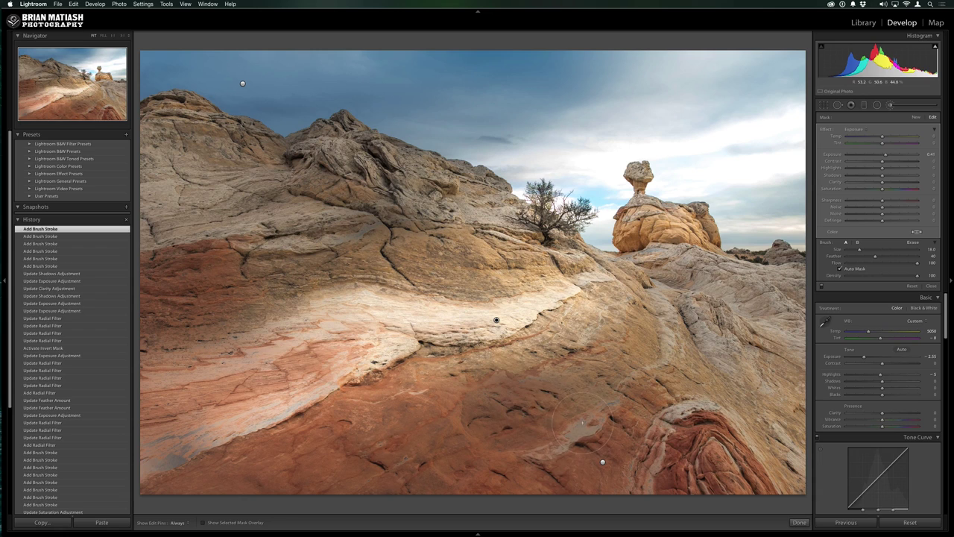
{"action": "scroll", "coordinate": [574, 433], "scroll_direction": "down", "scroll_amount": 1}
{"action": "key", "text": "h"}
{"action": "left_click_drag", "start_coordinate": [635, 373], "coordinate": [656, 362]}
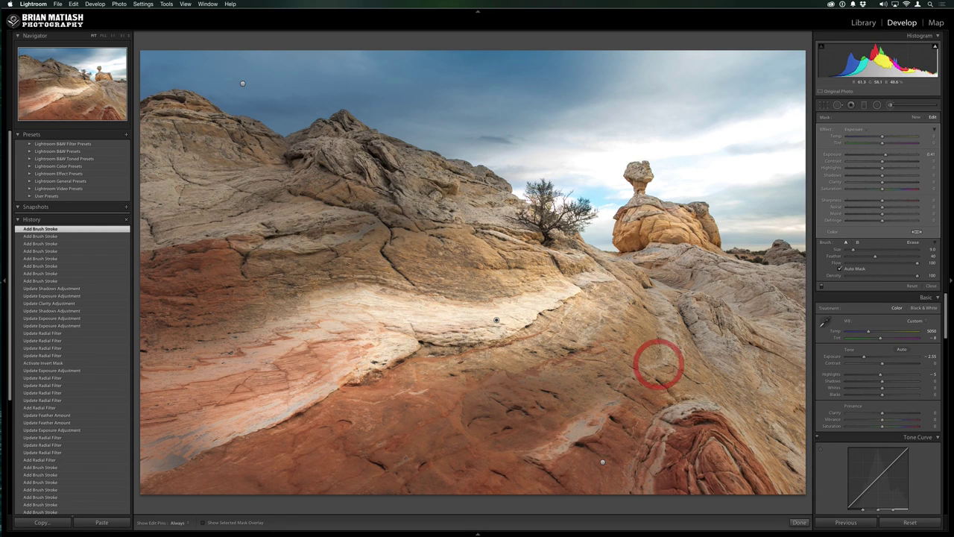
{"action": "left_click", "coordinate": [656, 362]}
{"action": "key", "text": "h"}
{"action": "left_click", "coordinate": [662, 293]}
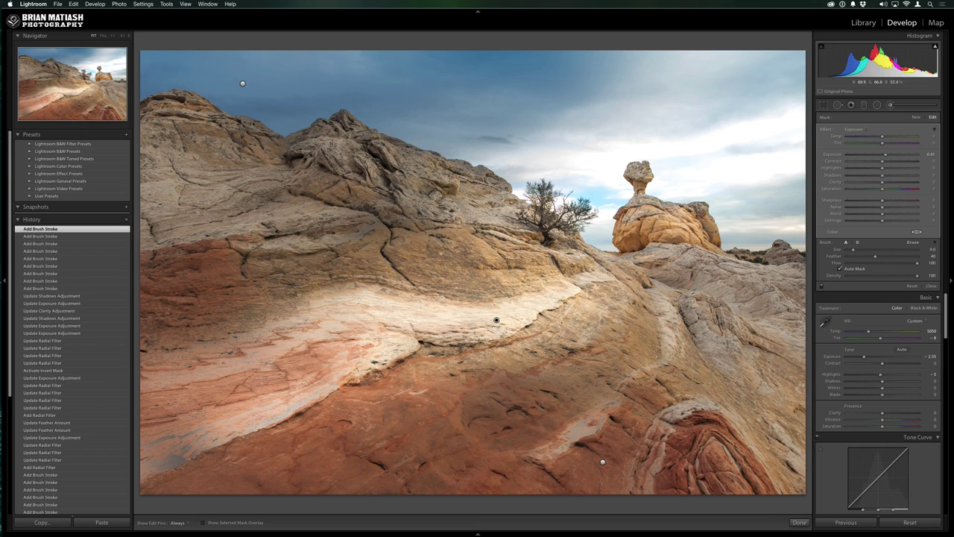
{"action": "key", "text": "h"}
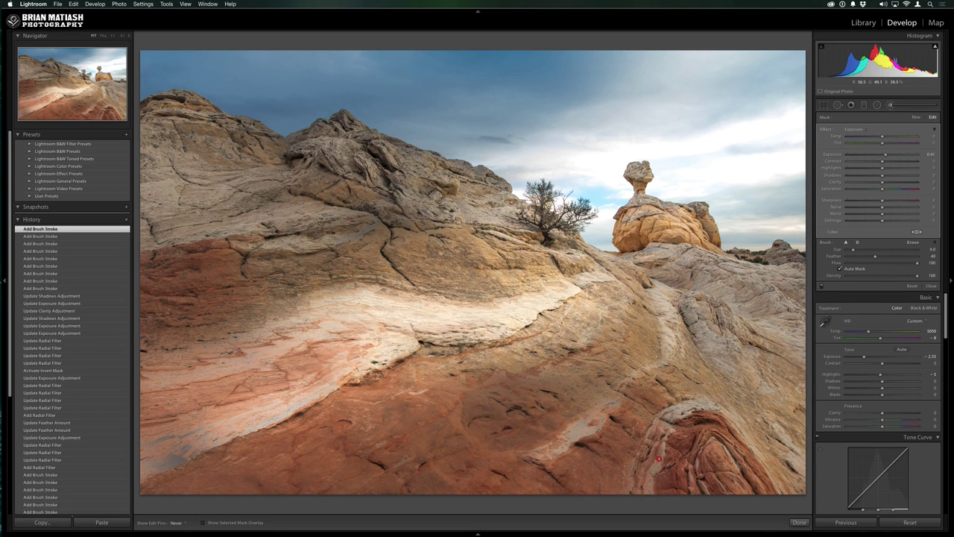
{"action": "left_click_drag", "start_coordinate": [732, 415], "coordinate": [787, 514]}
{"action": "key", "text": "h"}
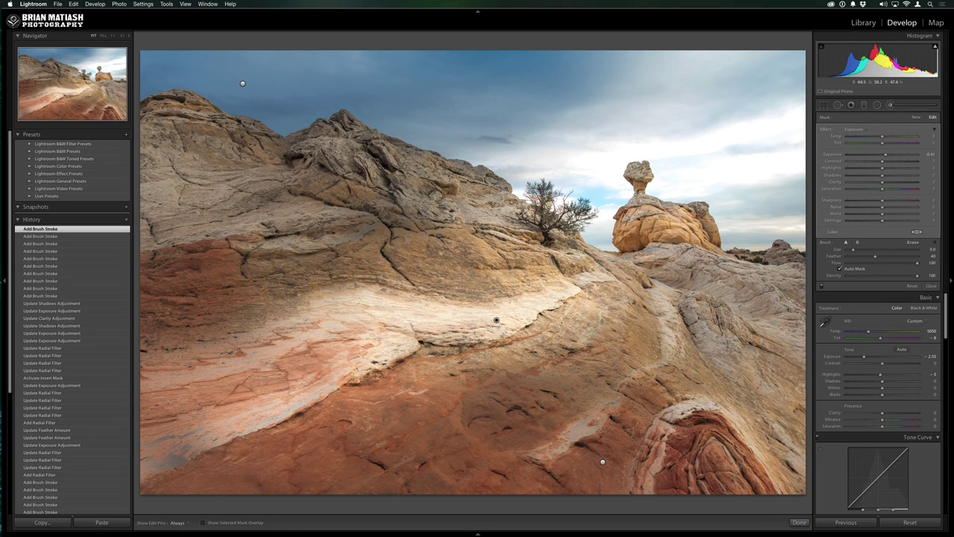
Step: Paint over the white rock streak, boost the brush Exposure and Clarity to 18, and close the brush
{"action": "left_click_drag", "start_coordinate": [641, 368], "coordinate": [671, 299]}
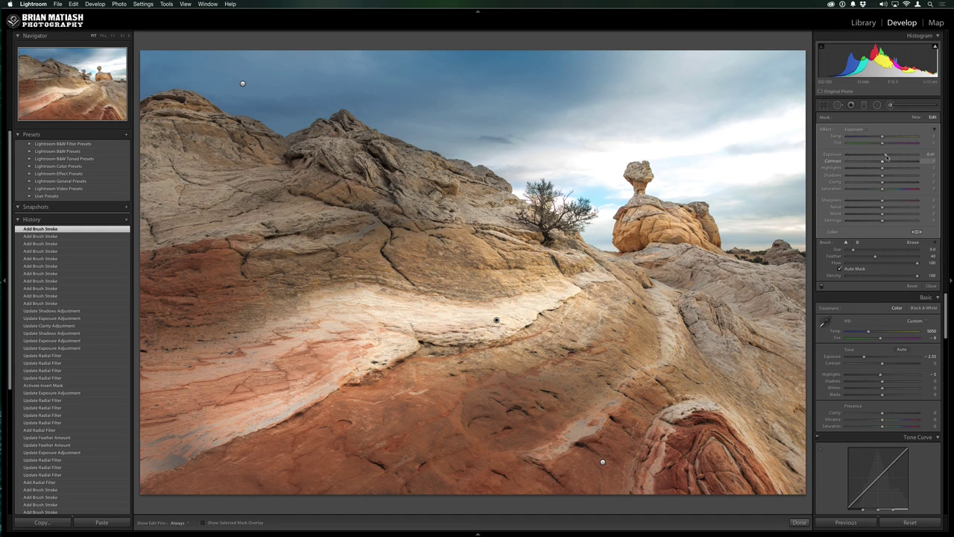
{"action": "left_click_drag", "start_coordinate": [885, 154], "coordinate": [889, 155]}
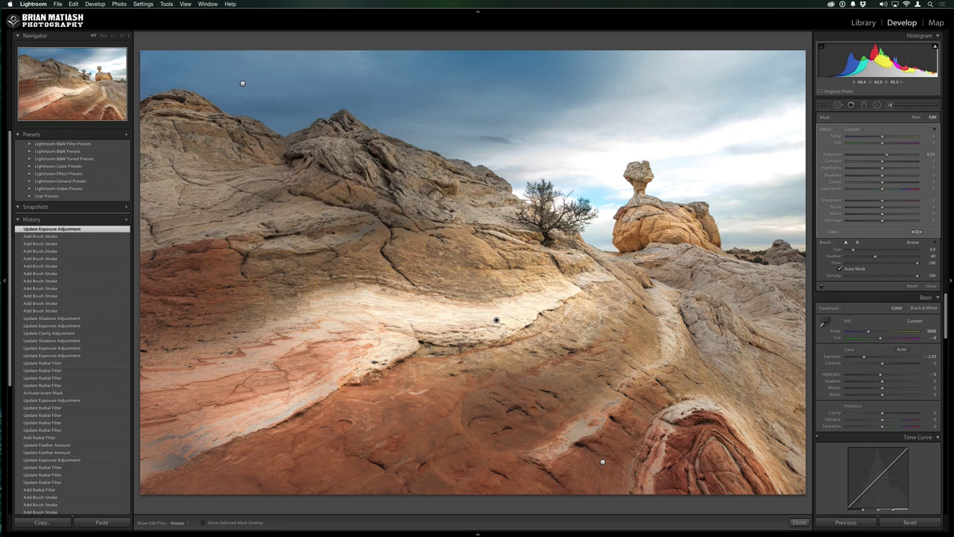
{"action": "left_click", "coordinate": [888, 187]}
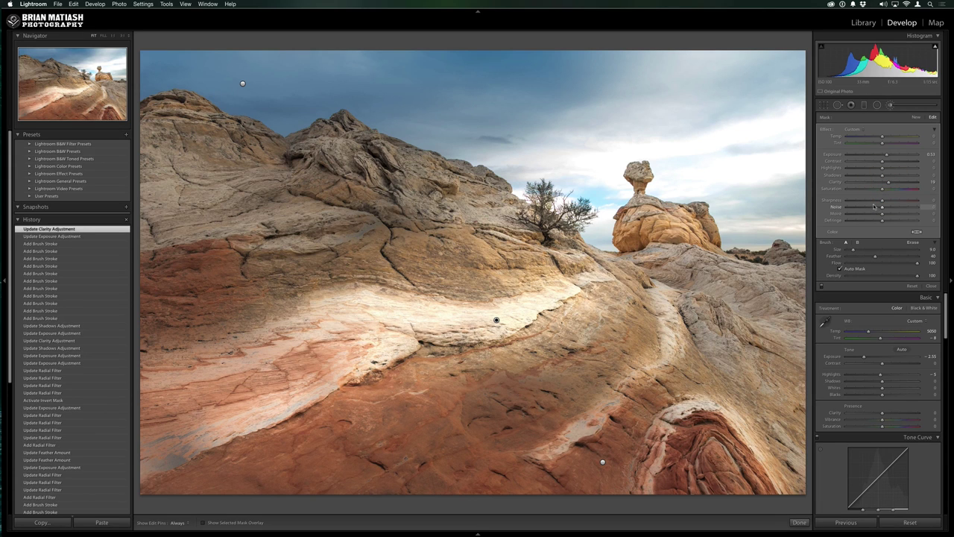
{"action": "left_click", "coordinate": [893, 104]}
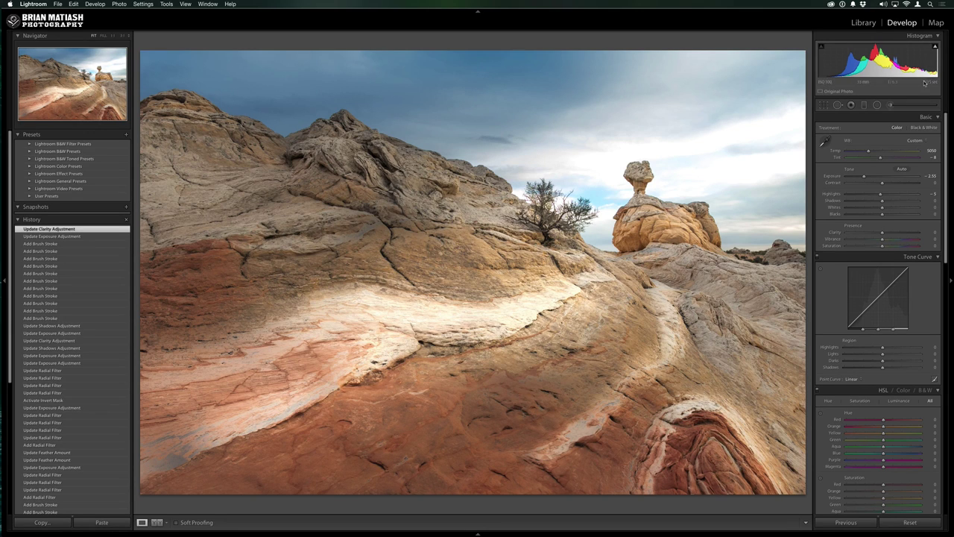
Step: Lower global Highlights to -56 while watching the Alt clipping preview
{"action": "key", "text": "alt"}
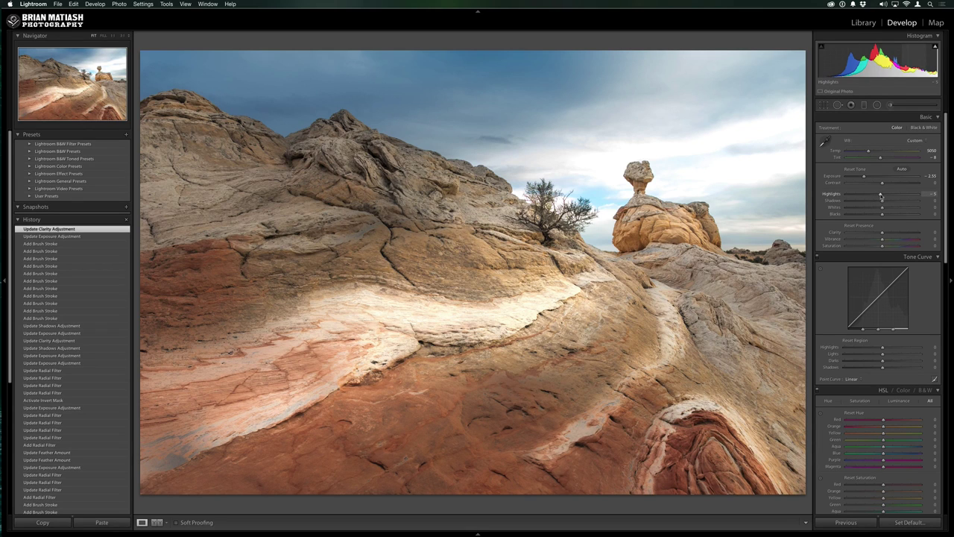
{"action": "left_click_drag", "start_coordinate": [881, 196], "coordinate": [881, 196]}
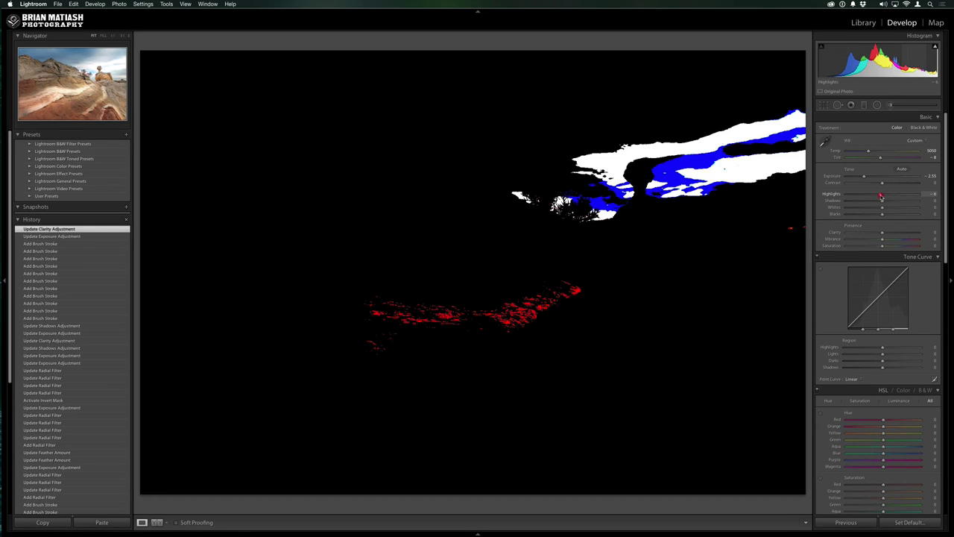
{"action": "left_click_drag", "start_coordinate": [881, 196], "coordinate": [862, 196]}
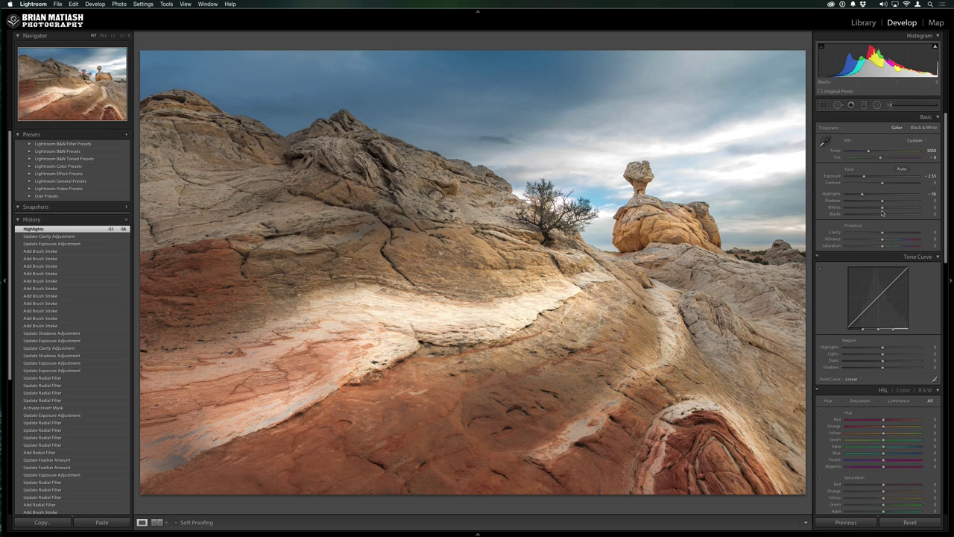
Step: Set Whites -14, Highlights -59, Clarity +15 and Vibrance +11 in the Basic panel
{"action": "left_click_drag", "start_coordinate": [882, 208], "coordinate": [861, 196]}
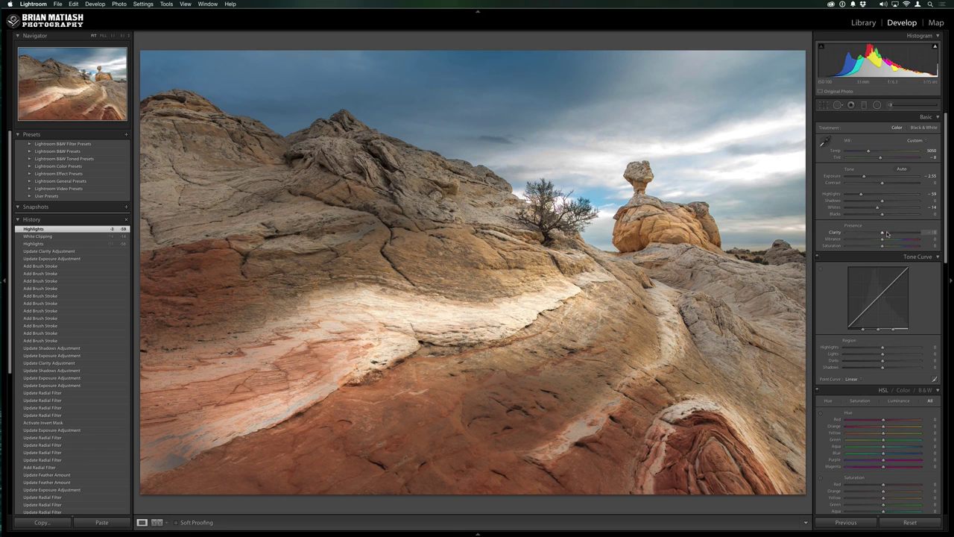
{"action": "left_click_drag", "start_coordinate": [887, 233], "coordinate": [885, 239]}
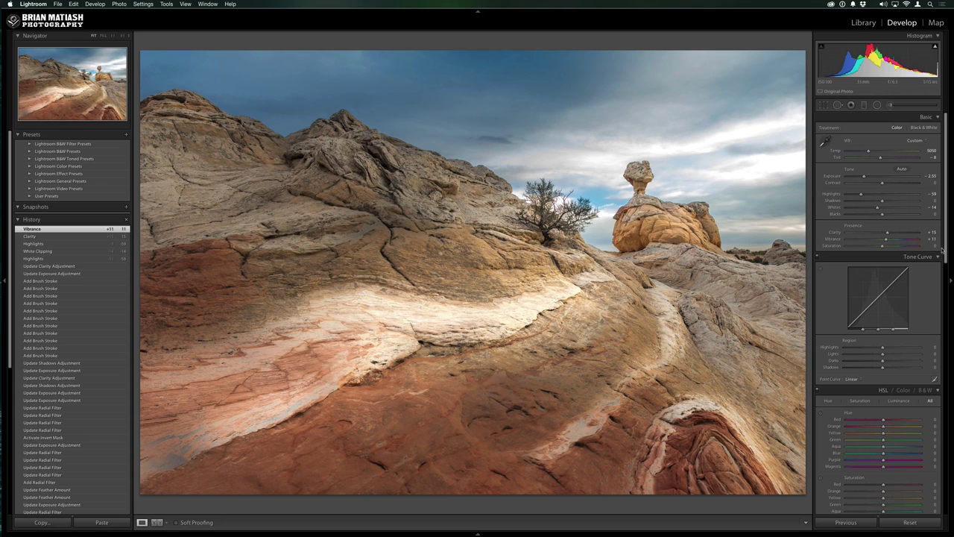
{"action": "left_click_drag", "start_coordinate": [944, 251], "coordinate": [946, 286]}
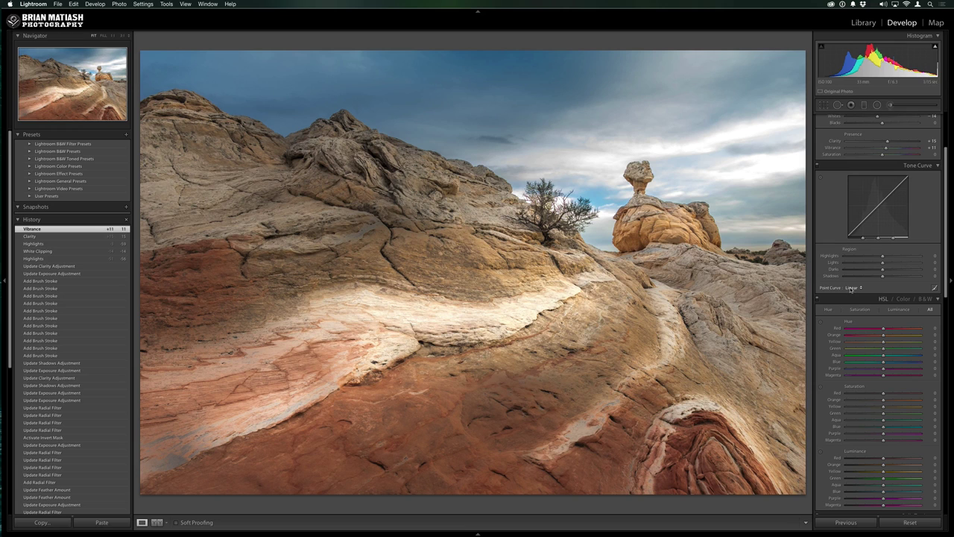
Step: Apply the Medium Contrast point curve after comparing with Linear, and scroll down to the HSL panel
{"action": "left_click", "coordinate": [851, 289]}
{"action": "left_click", "coordinate": [850, 294]}
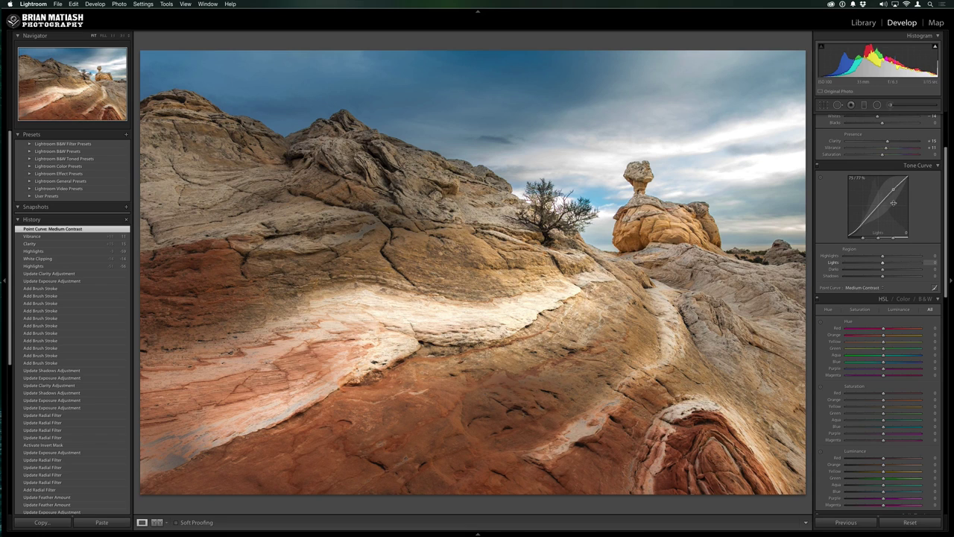
{"action": "left_click", "coordinate": [858, 288]}
{"action": "left_click", "coordinate": [855, 282]}
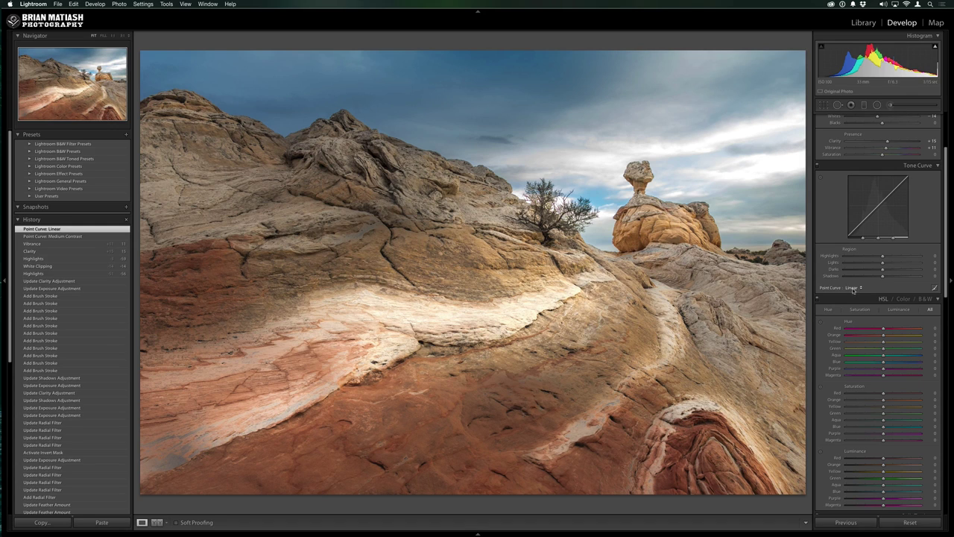
{"action": "left_click", "coordinate": [853, 289]}
{"action": "left_click", "coordinate": [851, 291]}
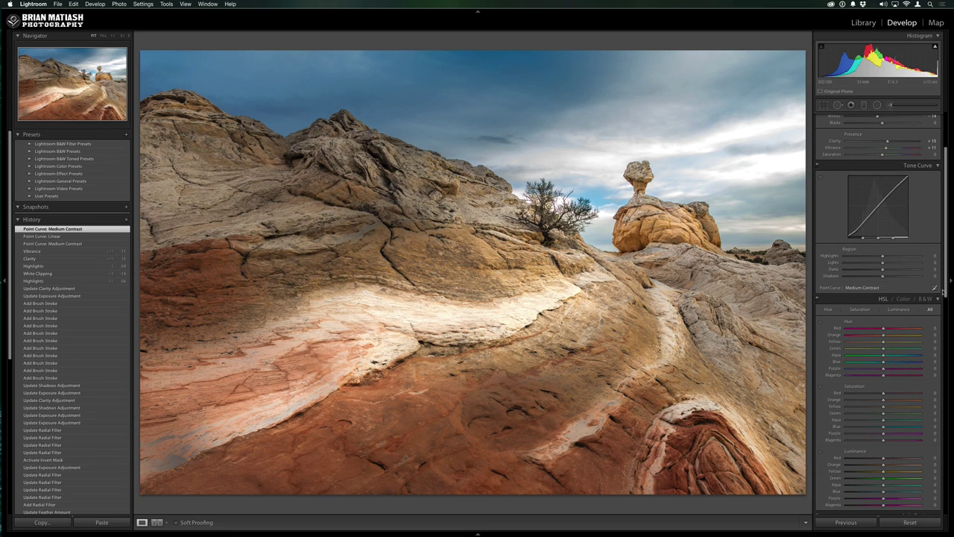
{"action": "left_click_drag", "start_coordinate": [943, 293], "coordinate": [944, 341]}
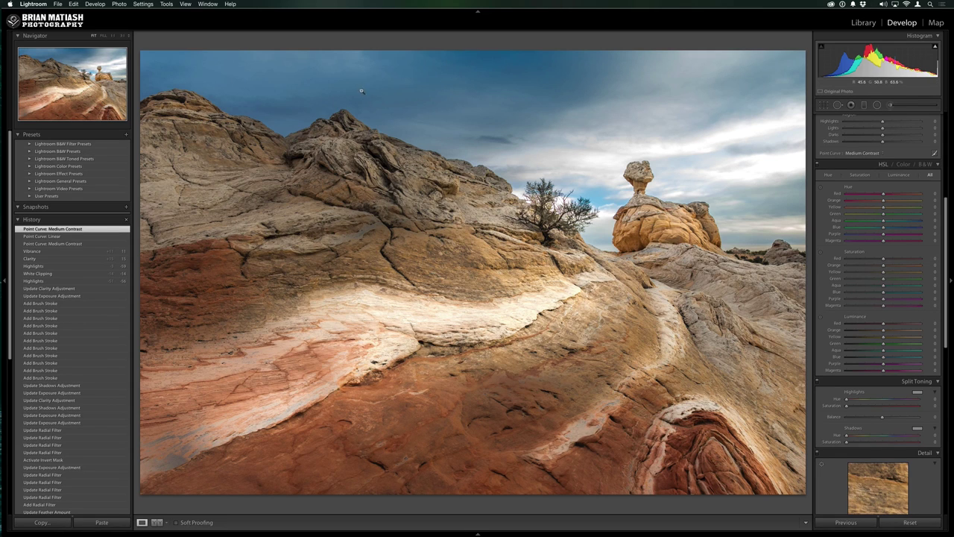
Step: Raise Blue saturation to +22 by dragging on the sky with the targeted Saturation tool
{"action": "left_click", "coordinate": [820, 253]}
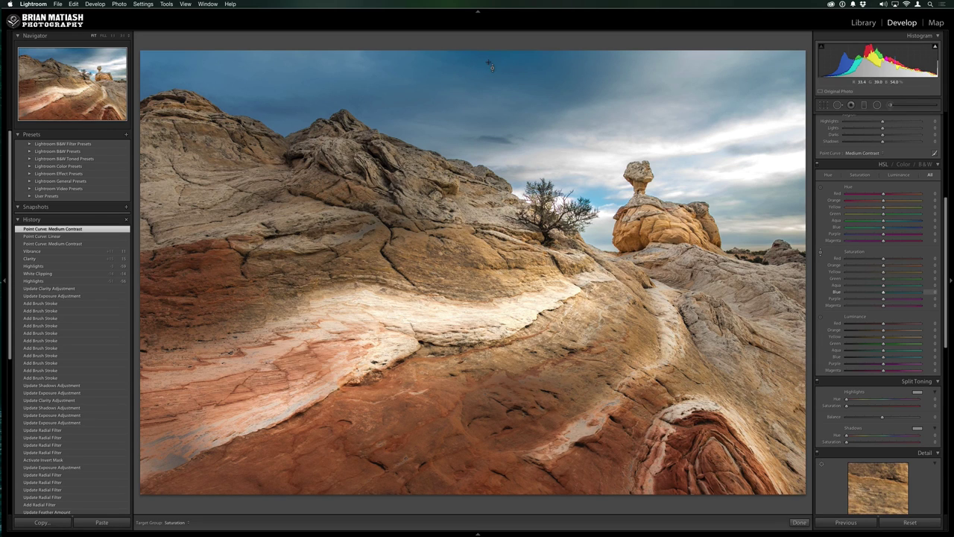
{"action": "left_click_drag", "start_coordinate": [492, 70], "coordinate": [491, 75]}
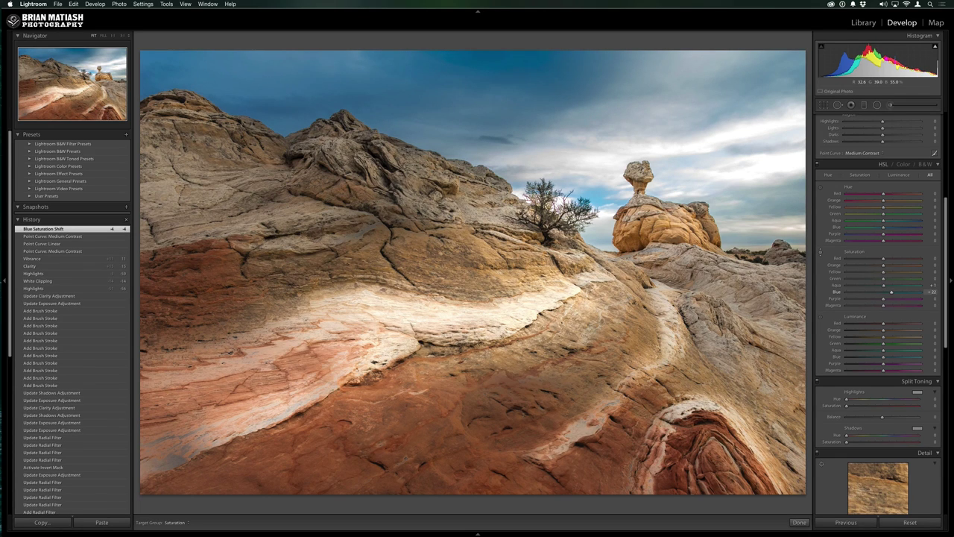
{"action": "mouse_move", "coordinate": [490, 74]}
{"action": "left_mouse_down"}
{"action": "mouse_move", "coordinate": [473, 58]}
{"action": "mouse_move", "coordinate": [489, 62]}
{"action": "mouse_move", "coordinate": [494, 80]}
{"action": "left_mouse_up"}
Step: Brighten the sky's blues to Blue luminance +34 with the targeted Luminance tool
{"action": "left_click", "coordinate": [820, 316]}
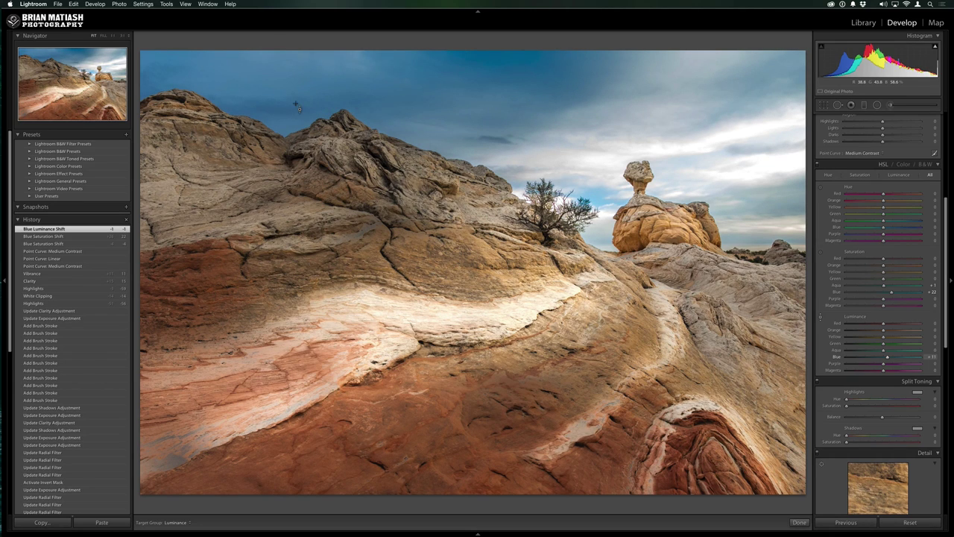
{"action": "left_click_drag", "start_coordinate": [296, 107], "coordinate": [352, 69]}
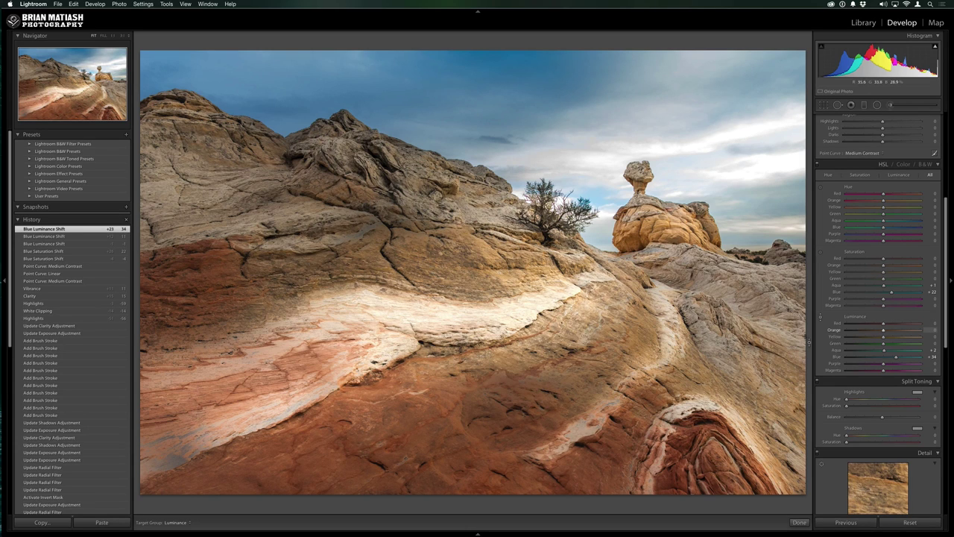
{"action": "left_click", "coordinate": [820, 318]}
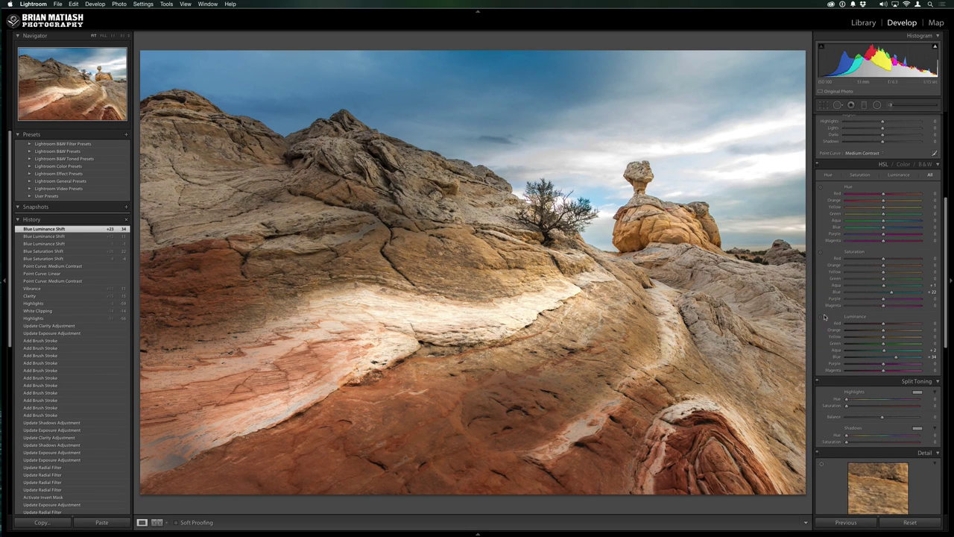
Step: Inspect at 1:1 and raise Sharpening Amount from 25 to 78, then return to Fit view
{"action": "left_click_drag", "start_coordinate": [945, 325], "coordinate": [949, 428]}
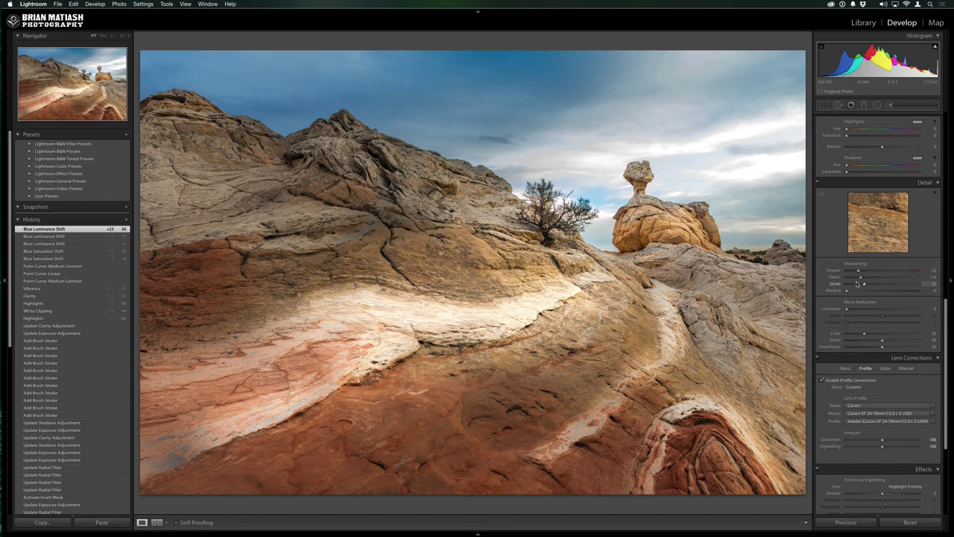
{"action": "left_click", "coordinate": [645, 292]}
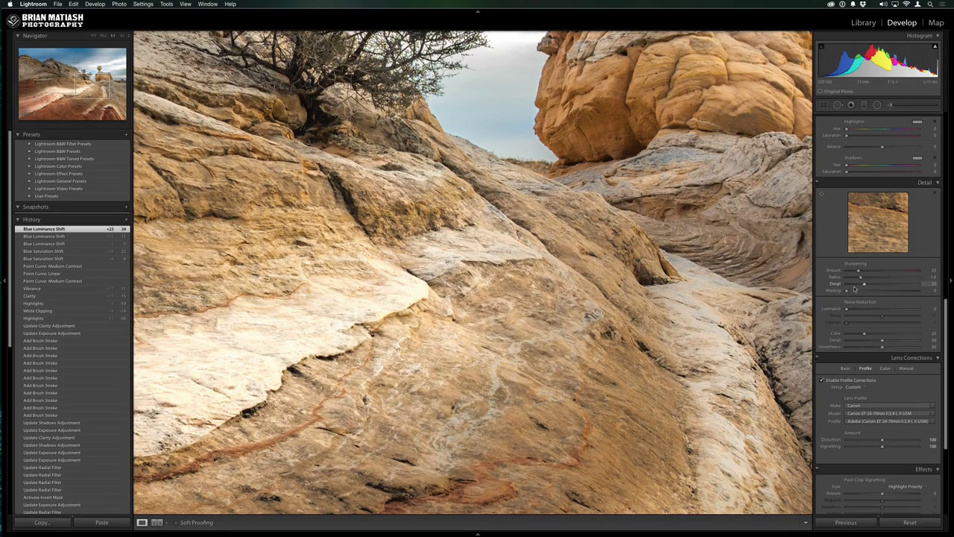
{"action": "key", "text": "alt"}
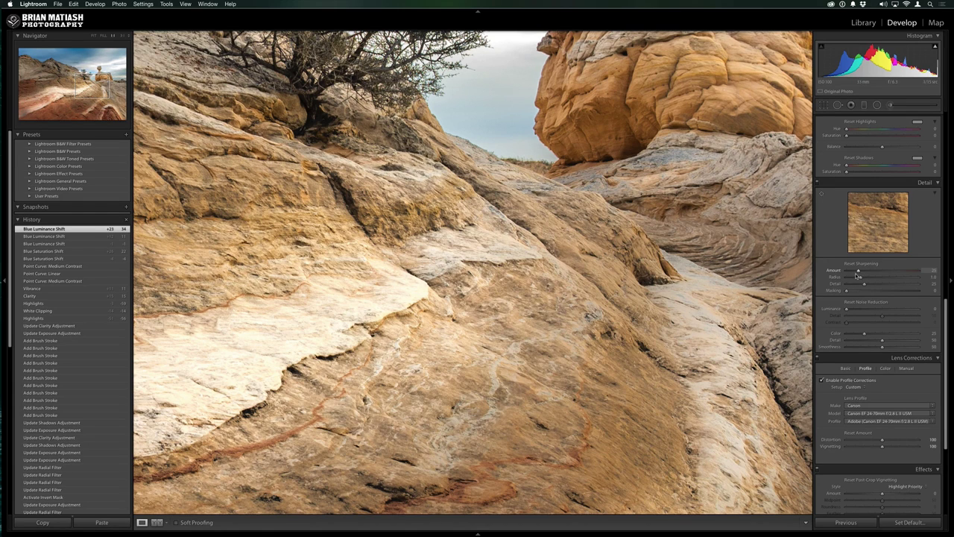
{"action": "left_click_drag", "start_coordinate": [857, 273], "coordinate": [860, 272]}
{"action": "left_click_drag", "start_coordinate": [861, 271], "coordinate": [886, 268]}
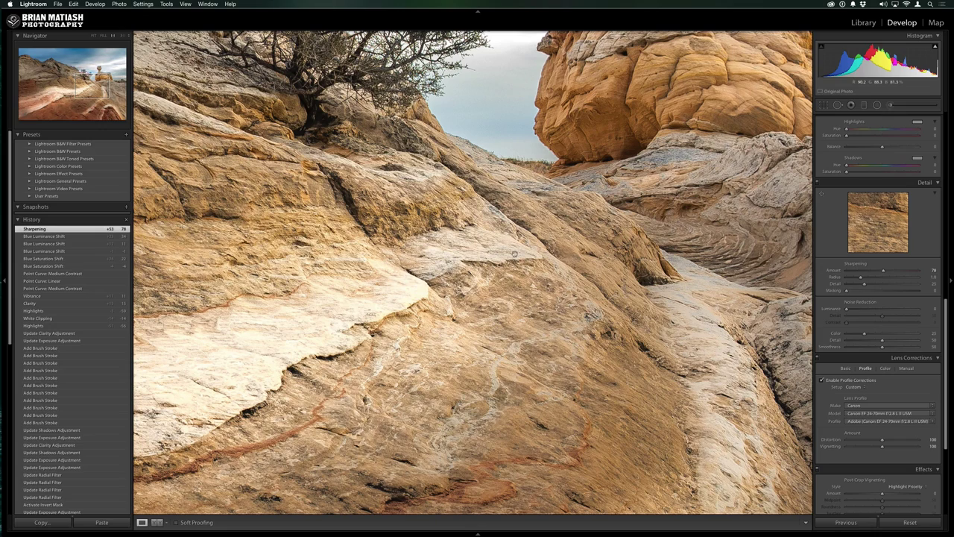
{"action": "left_click", "coordinate": [486, 281]}
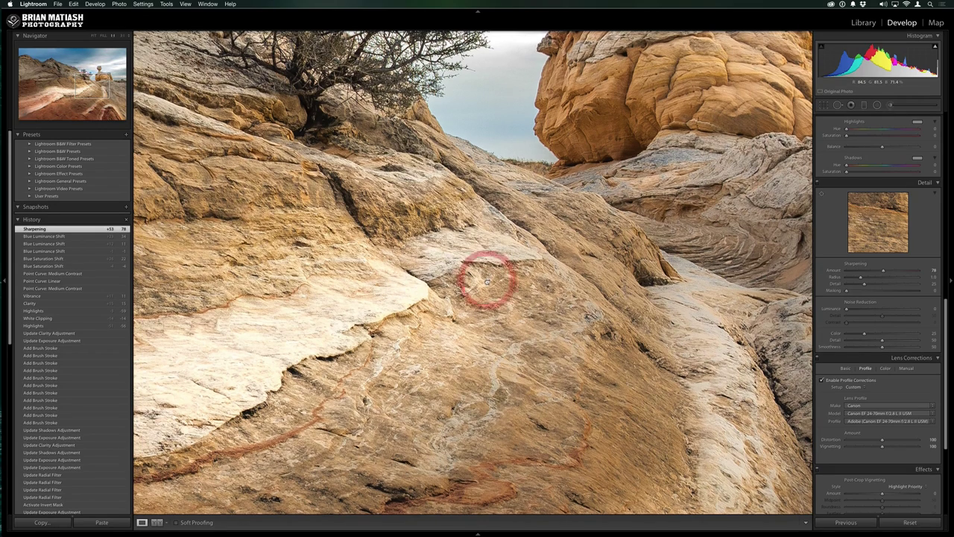
{"action": "left_click", "coordinate": [485, 277]}
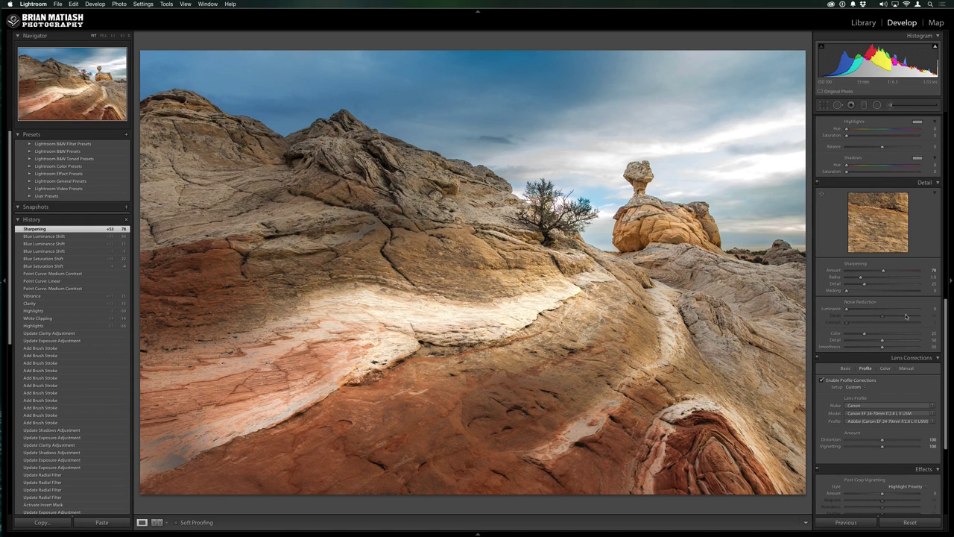
Step: Set sharpening Masking to 39 using the Alt edge-mask preview
{"action": "key", "text": "alt"}
{"action": "left_click_drag", "start_coordinate": [847, 293], "coordinate": [860, 291]}
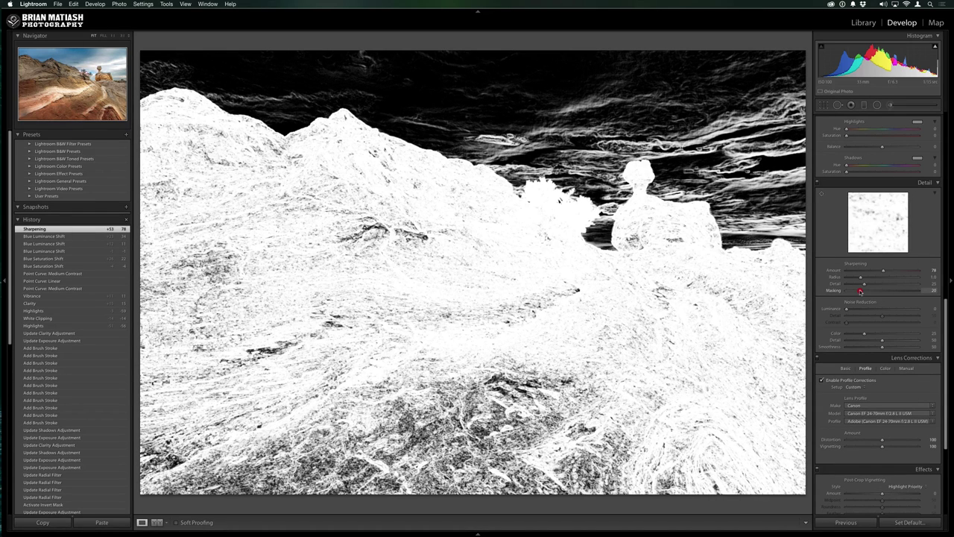
{"action": "left_click_drag", "start_coordinate": [861, 291], "coordinate": [873, 293]}
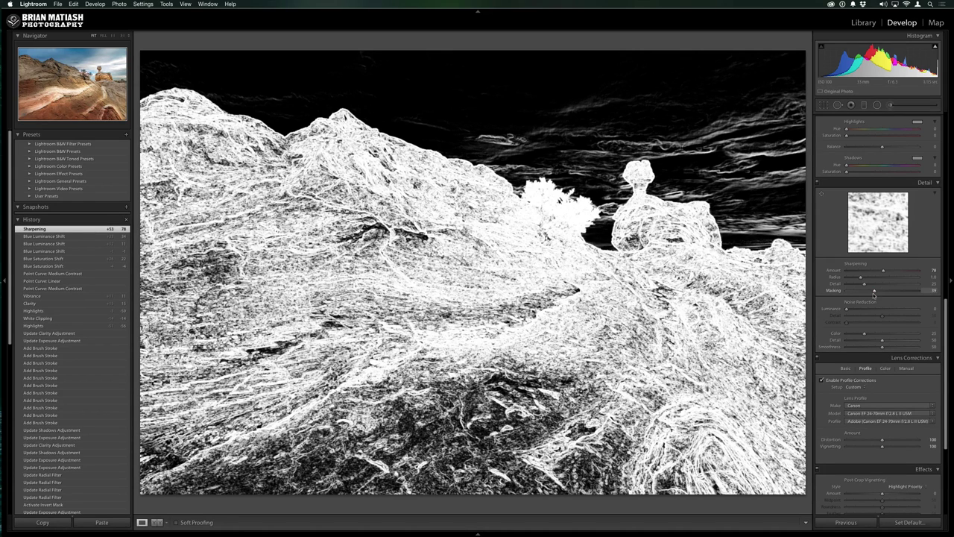
{"action": "left_click_drag", "start_coordinate": [874, 293], "coordinate": [874, 293]}
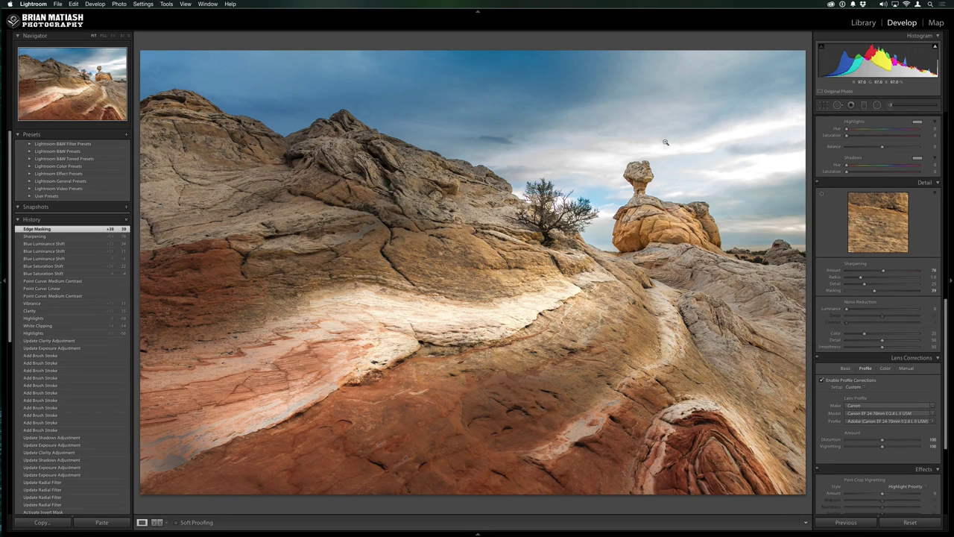
Step: Crop tighter from the lower-left corner with the original aspect ratio locked, and apply it
{"action": "left_click", "coordinate": [822, 107]}
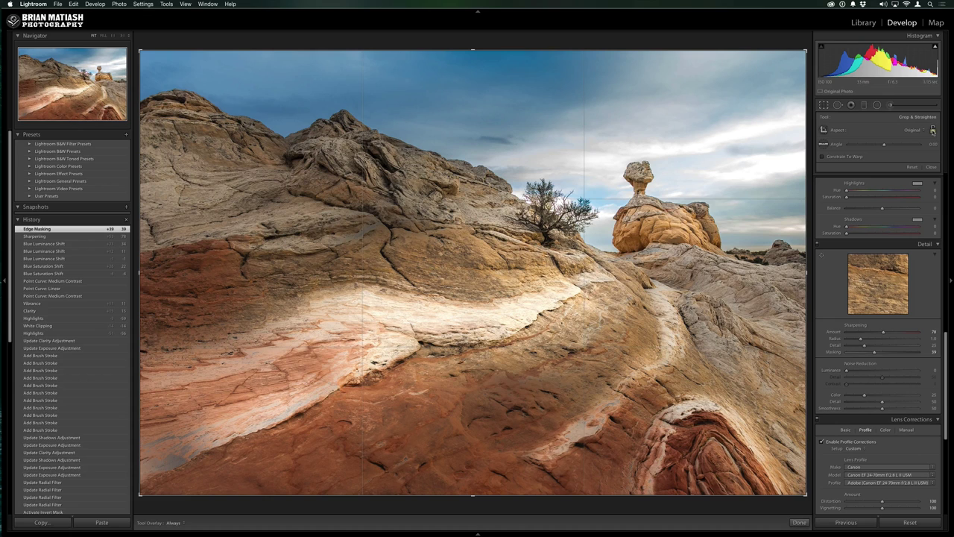
{"action": "left_click", "coordinate": [933, 130]}
{"action": "left_click", "coordinate": [932, 131]}
{"action": "left_click_drag", "start_coordinate": [139, 493], "coordinate": [112, 511]}
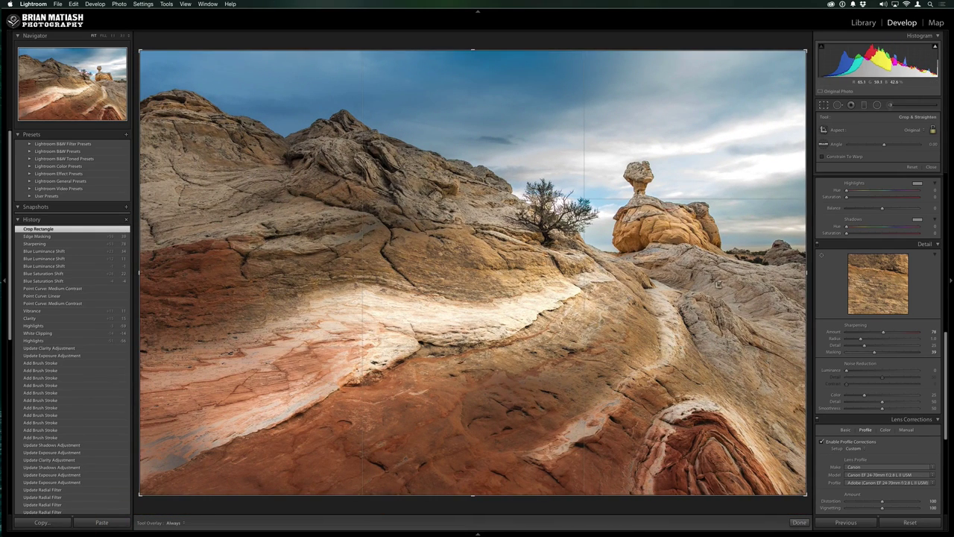
{"action": "left_click", "coordinate": [932, 131]}
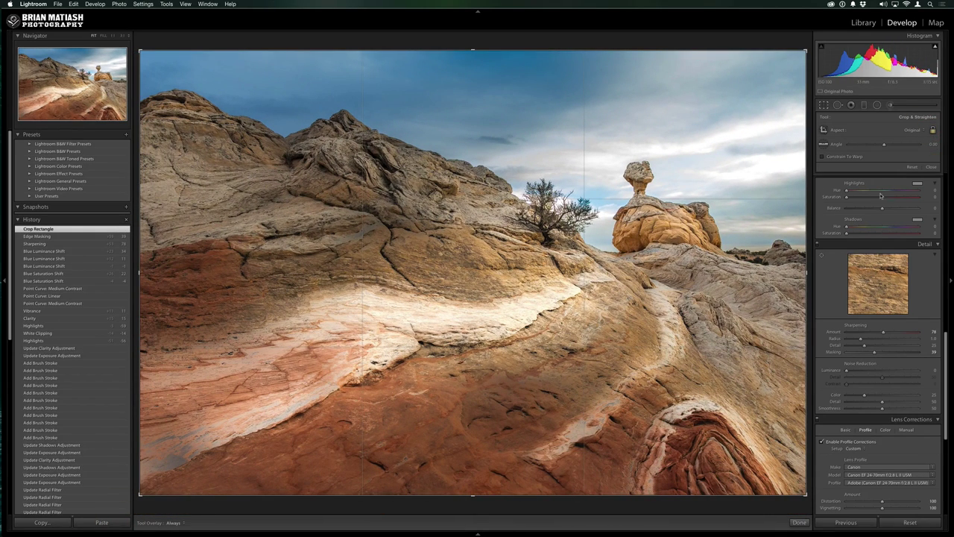
{"action": "left_click_drag", "start_coordinate": [140, 492], "coordinate": [167, 474]}
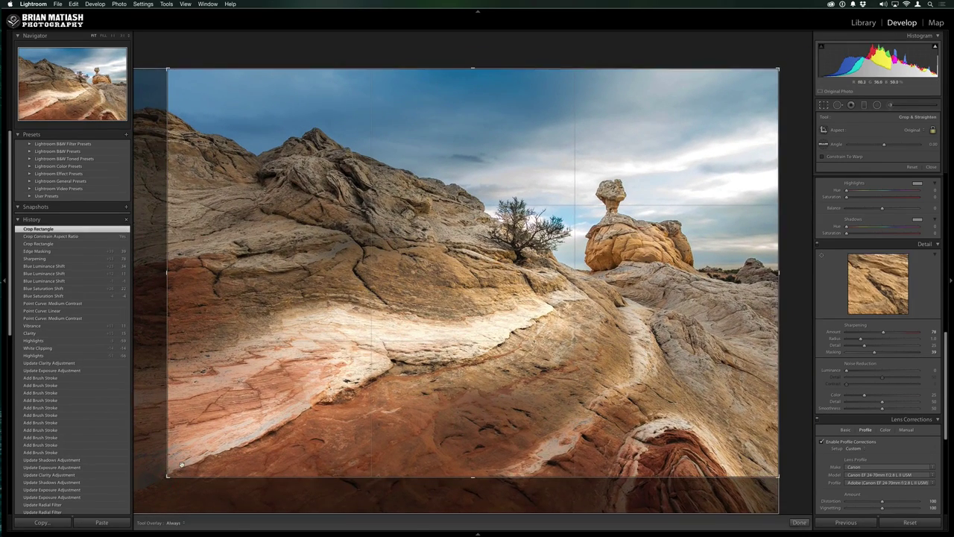
{"action": "key", "text": "Return"}
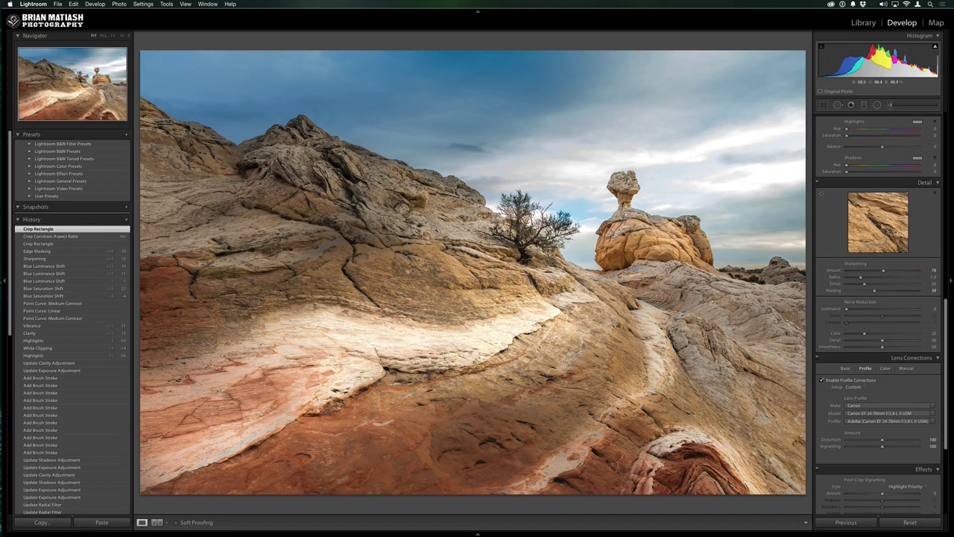
Step: Brush raised exposure and shadows over the left rock ridge, hide the pins, and close the brush
{"action": "left_click", "coordinate": [890, 105]}
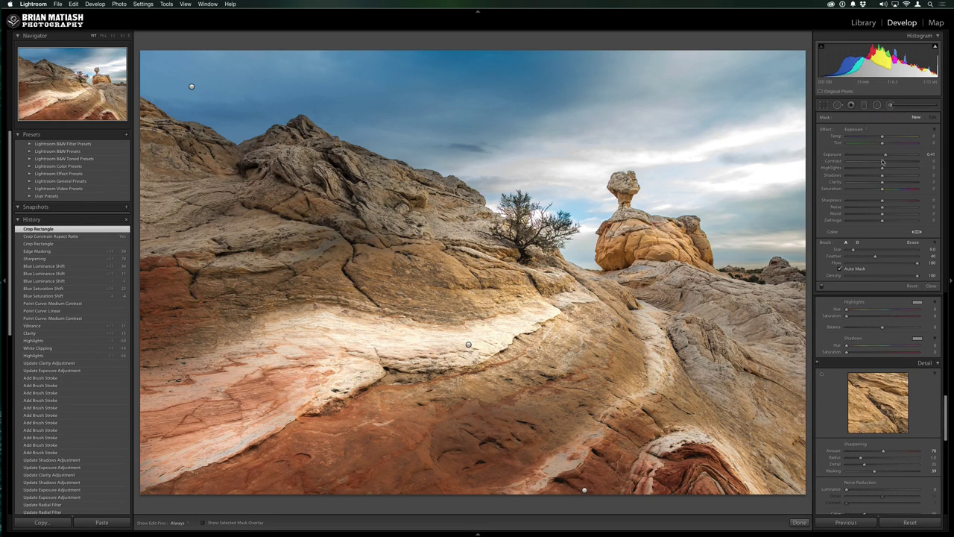
{"action": "left_click_drag", "start_coordinate": [885, 156], "coordinate": [897, 176]}
{"action": "scroll", "coordinate": [351, 193], "scroll_direction": "up", "scroll_amount": 4}
{"action": "mouse_move", "coordinate": [268, 195]}
{"action": "left_mouse_down"}
{"action": "mouse_move", "coordinate": [358, 224]}
{"action": "mouse_move", "coordinate": [440, 216]}
{"action": "mouse_move", "coordinate": [149, 180]}
{"action": "mouse_move", "coordinate": [278, 142]}
{"action": "mouse_move", "coordinate": [305, 156]}
{"action": "mouse_move", "coordinate": [363, 158]}
{"action": "mouse_move", "coordinate": [473, 200]}
{"action": "mouse_move", "coordinate": [488, 240]}
{"action": "mouse_move", "coordinate": [533, 265]}
{"action": "left_mouse_up"}
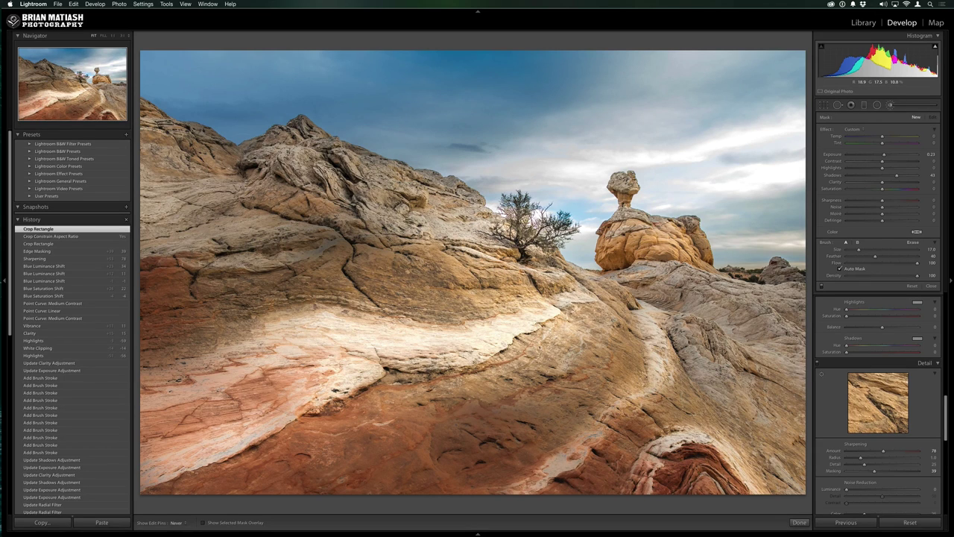
{"action": "left_click", "coordinate": [481, 231]}
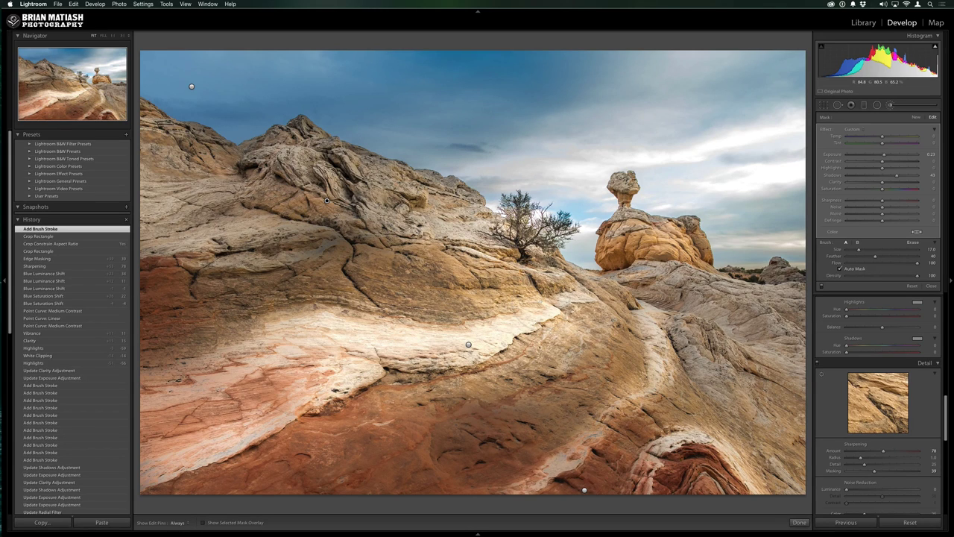
{"action": "key", "text": "h"}
{"action": "key", "text": "h"}
{"action": "key", "text": "h"}
{"action": "left_click", "coordinate": [890, 106]}
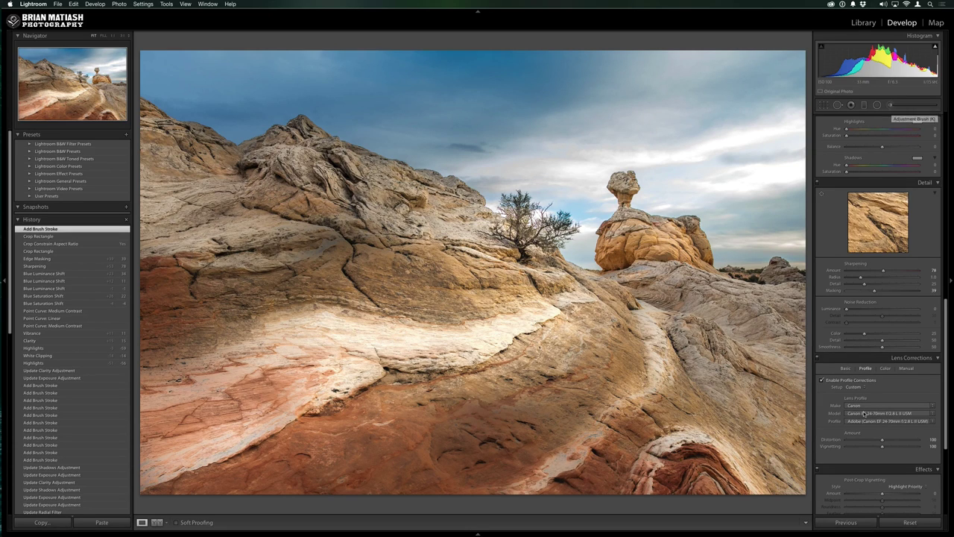
Step: Add a post-crop vignette with Amount -14 and Feather 85, and show the Before view
{"action": "left_click_drag", "start_coordinate": [944, 367], "coordinate": [945, 409]}
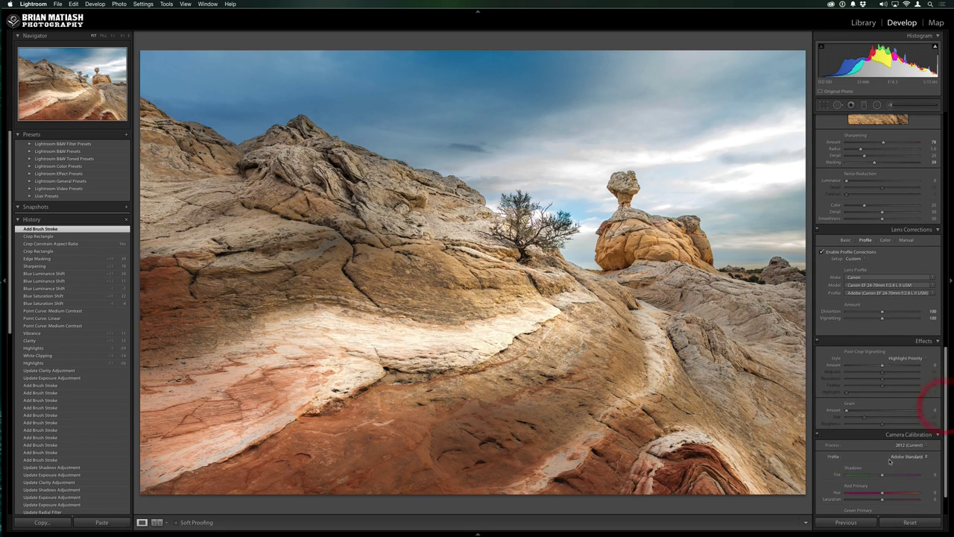
{"action": "left_click_drag", "start_coordinate": [883, 365], "coordinate": [907, 388]}
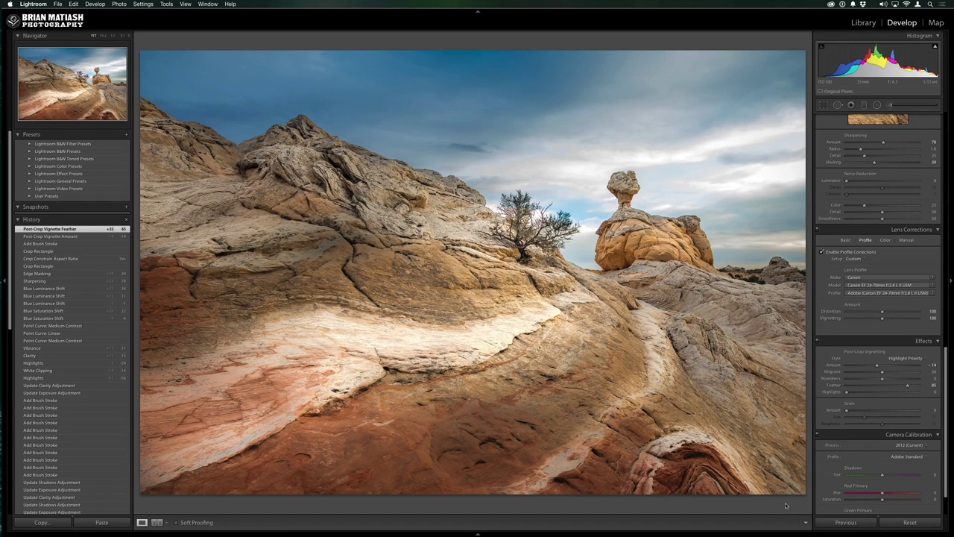
{"action": "key", "text": "backslash"}
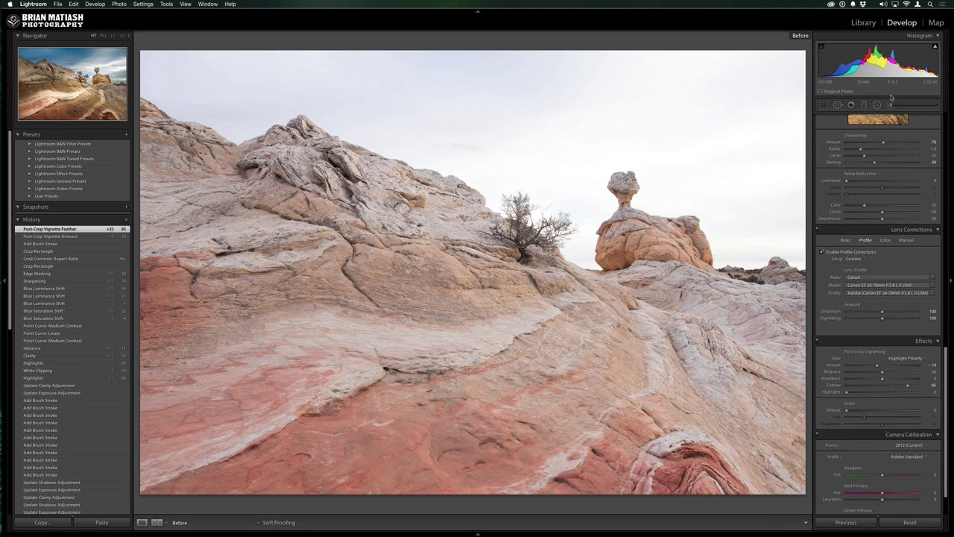
Step: Switch from the Before view back to the edited photo with its deep blue sky and warm sandstone
{"action": "key", "text": "backslash"}
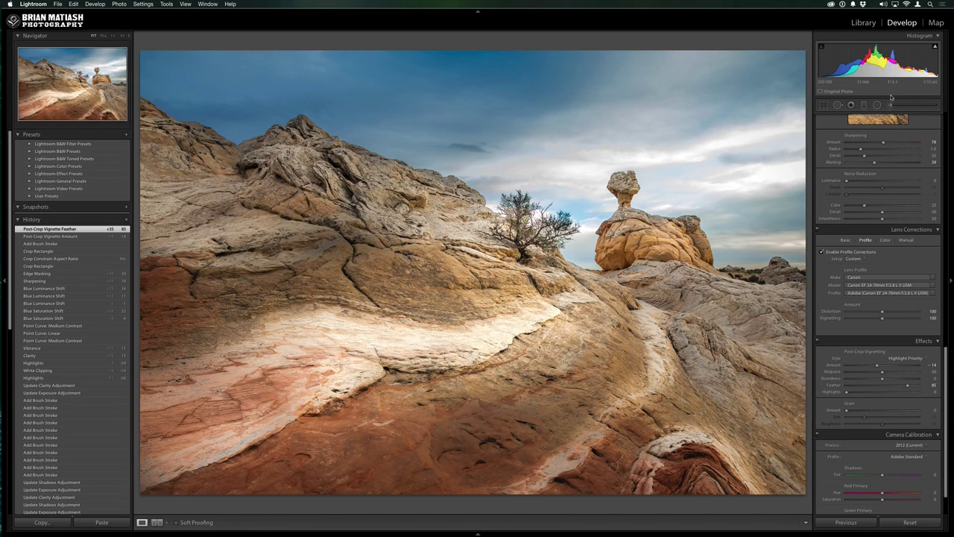